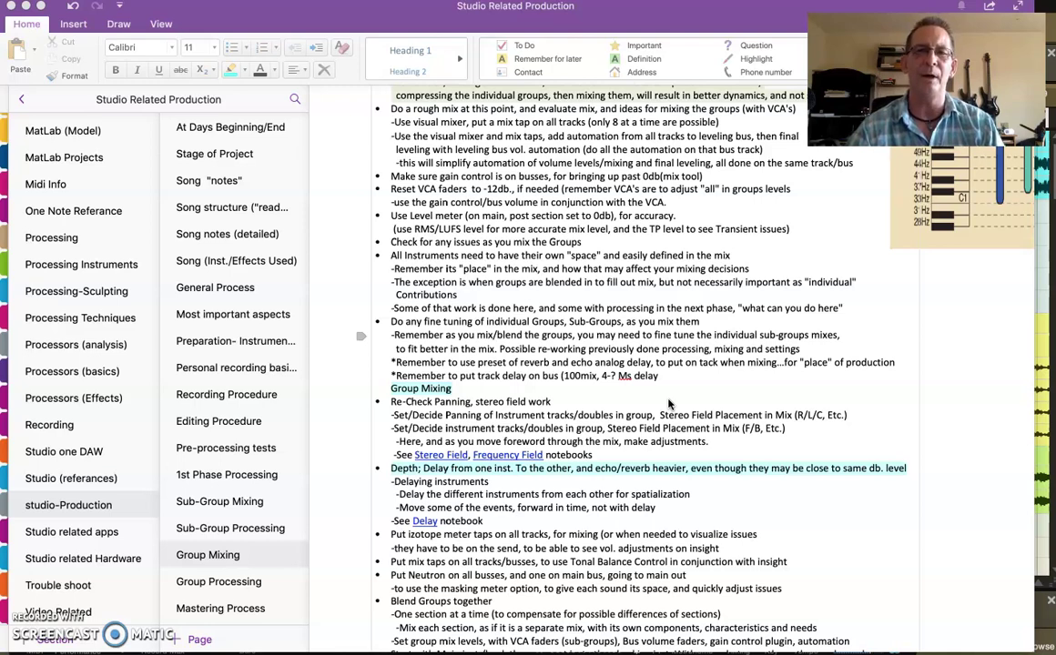
- Read through the Group Mixing notes, from the main concerns at the start to the final check at the end
scroll(669, 404, "up", 6)
left_click(528, 138)
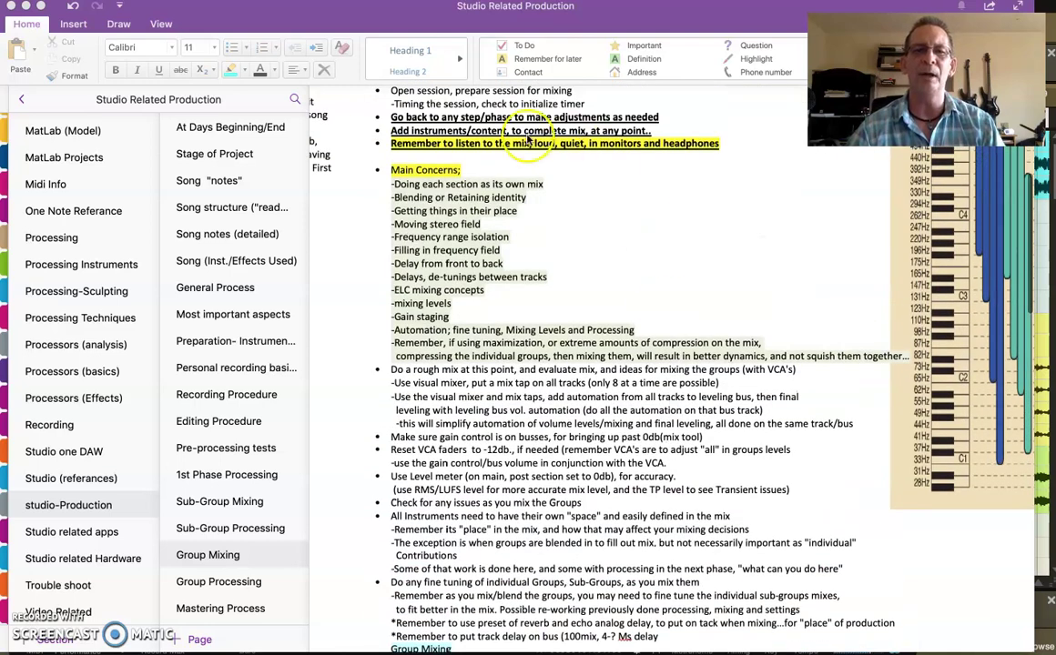
scroll(467, 339, "down", 6)
scroll(512, 360, "down", 1)
scroll(519, 330, "up", 1)
left_click(500, 153)
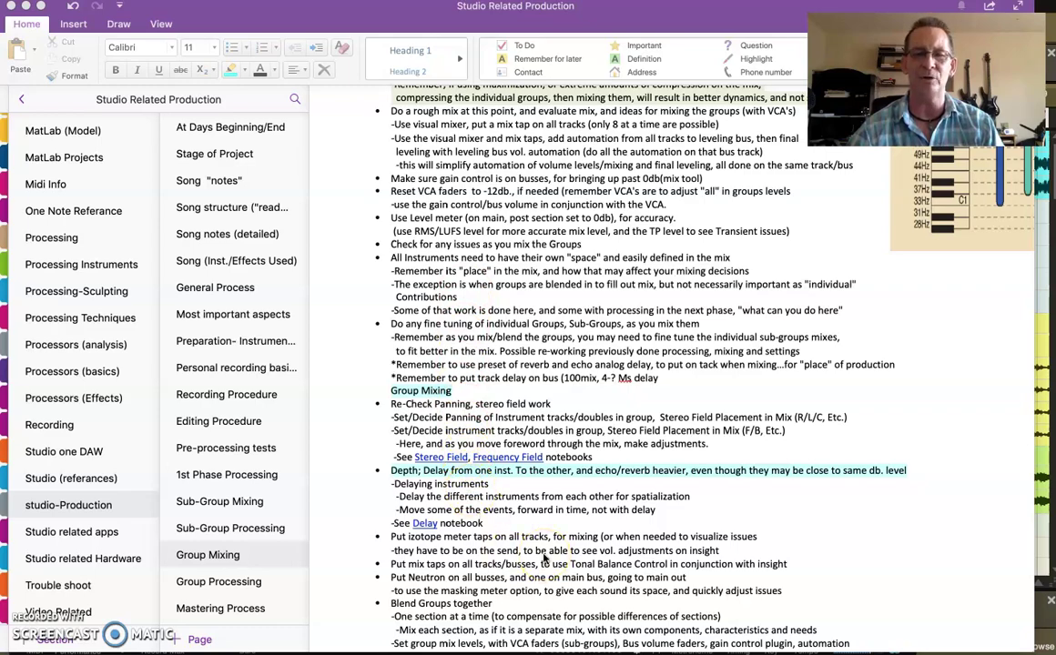
scroll(544, 560, "down", 10)
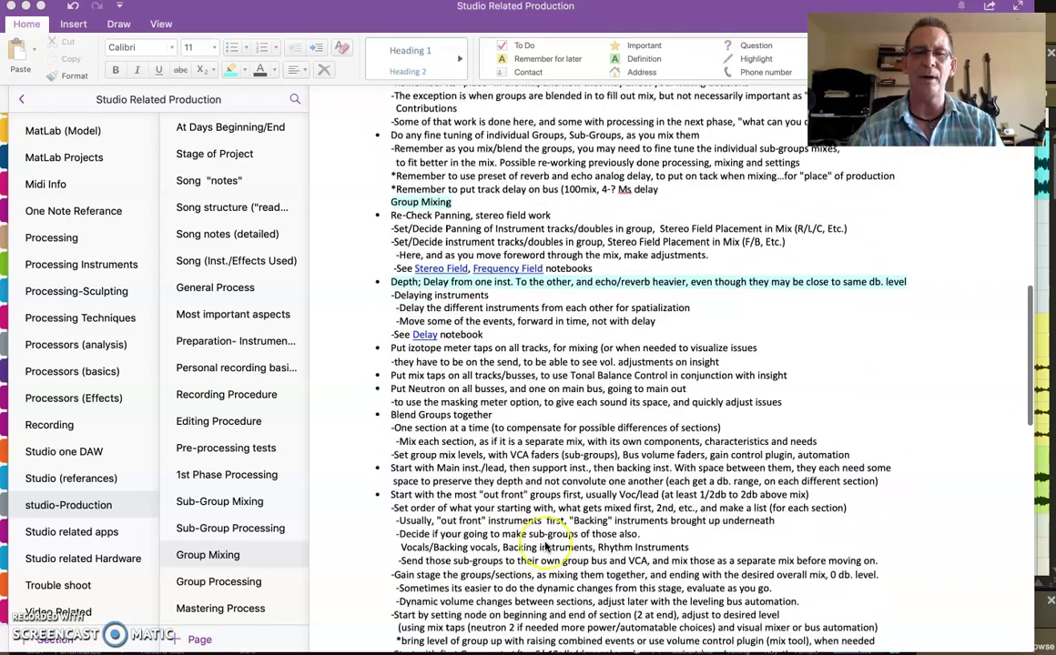
scroll(547, 546, "down", 1)
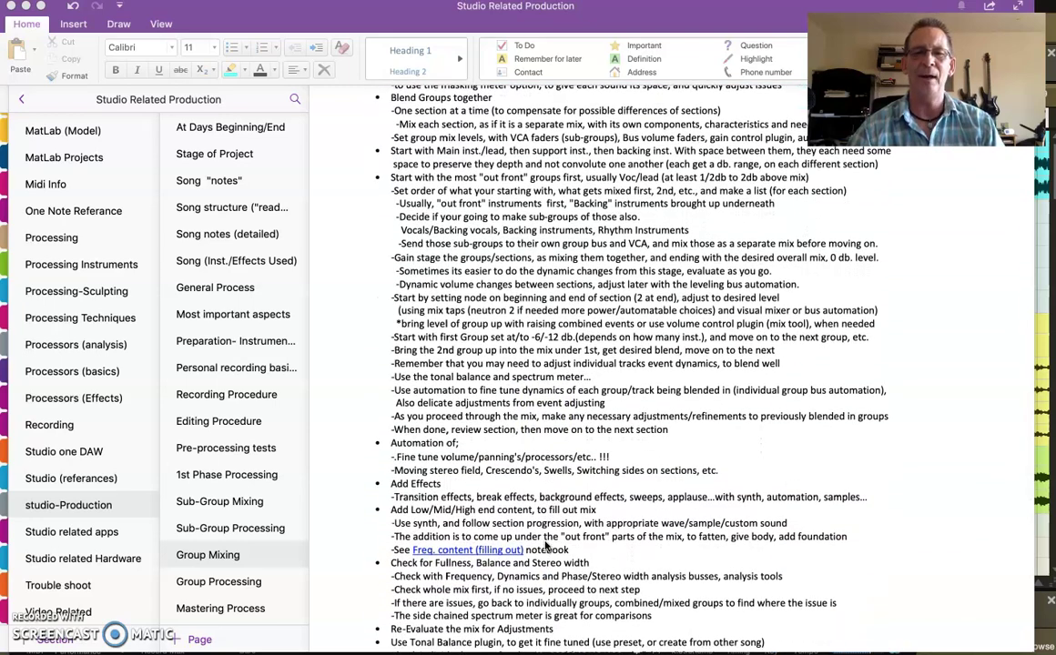
scroll(548, 519, "down", 6)
scroll(549, 515, "down", 1)
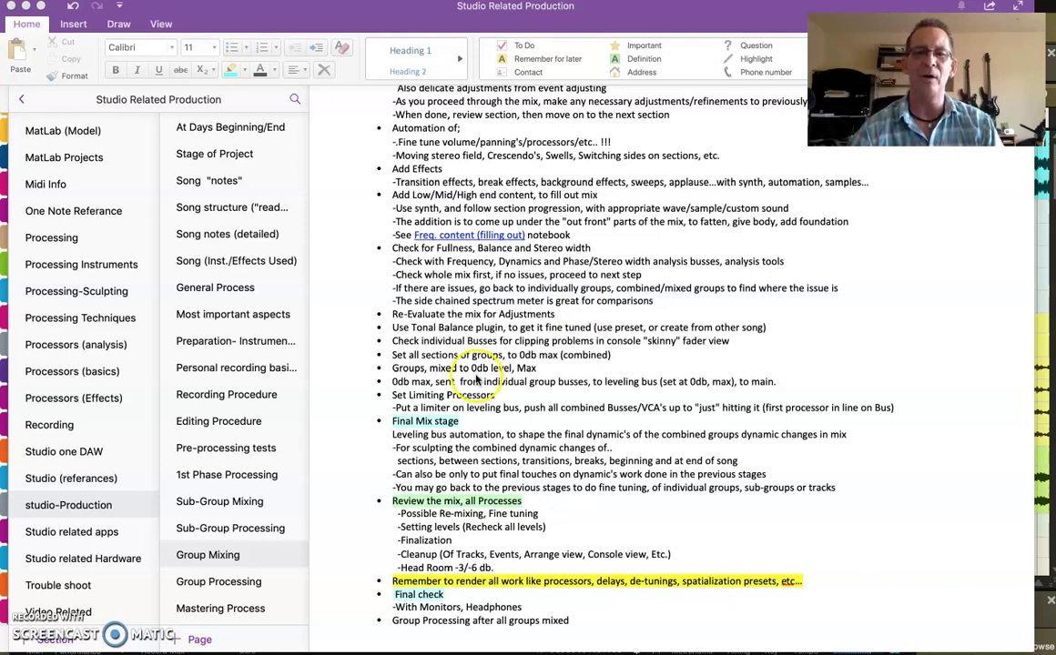
scroll(481, 373, "up", 5)
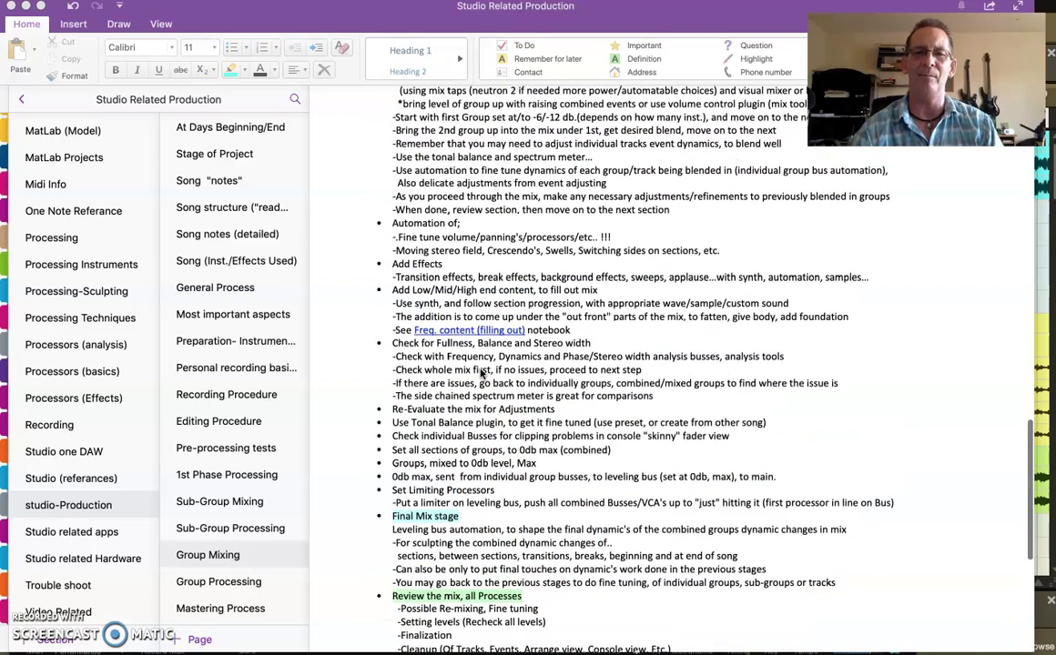
scroll(481, 372, "up", 11)
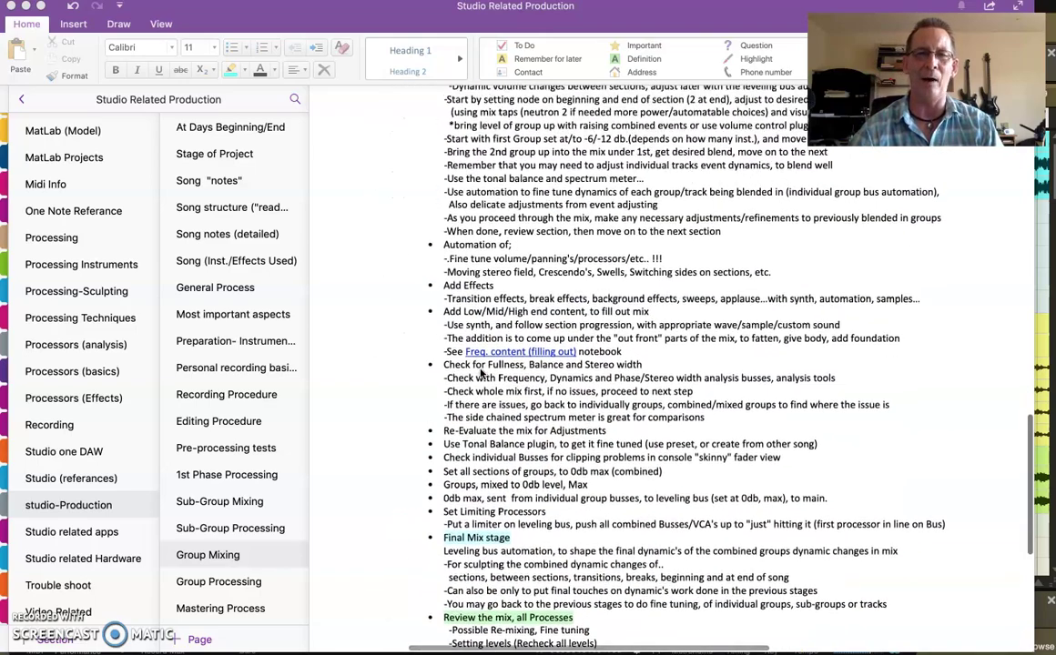
scroll(483, 374, "up", 7)
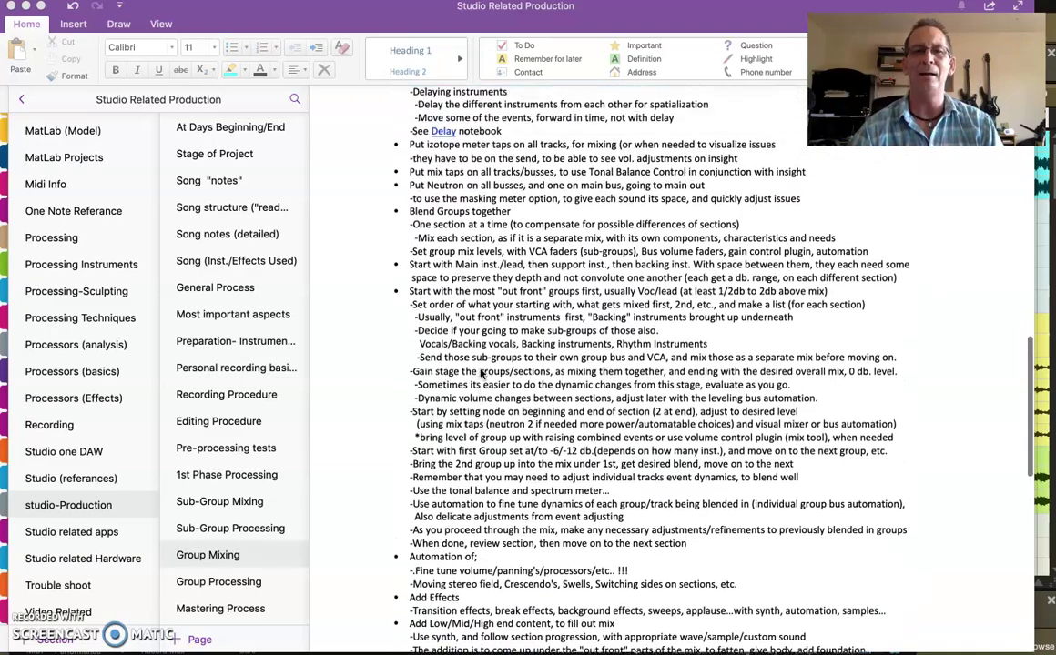
scroll(481, 372, "up", 14)
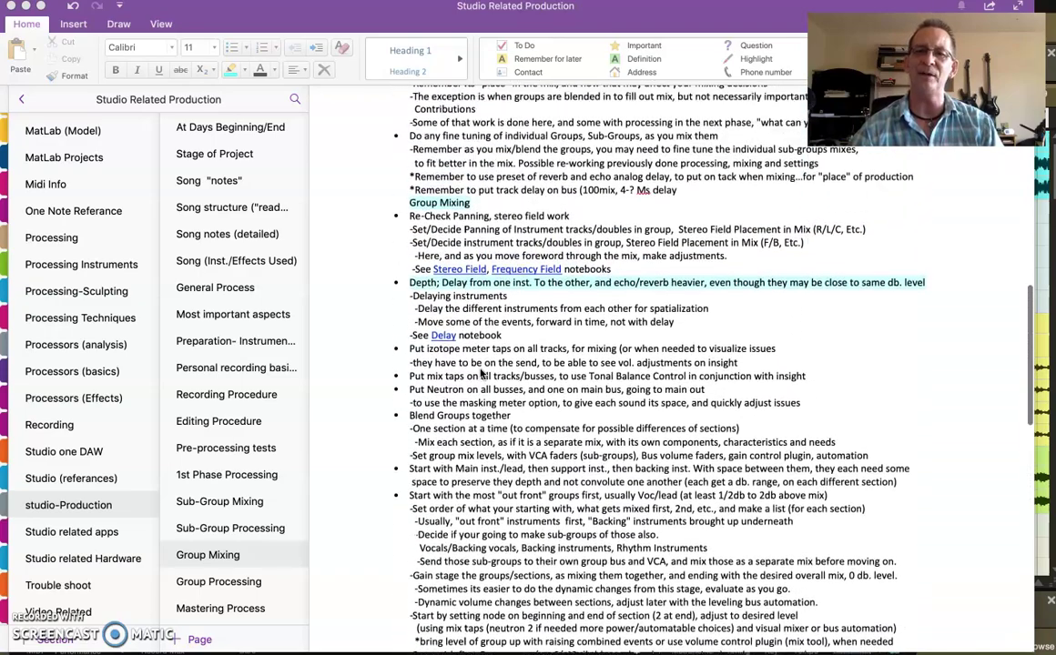
scroll(481, 372, "down", 2)
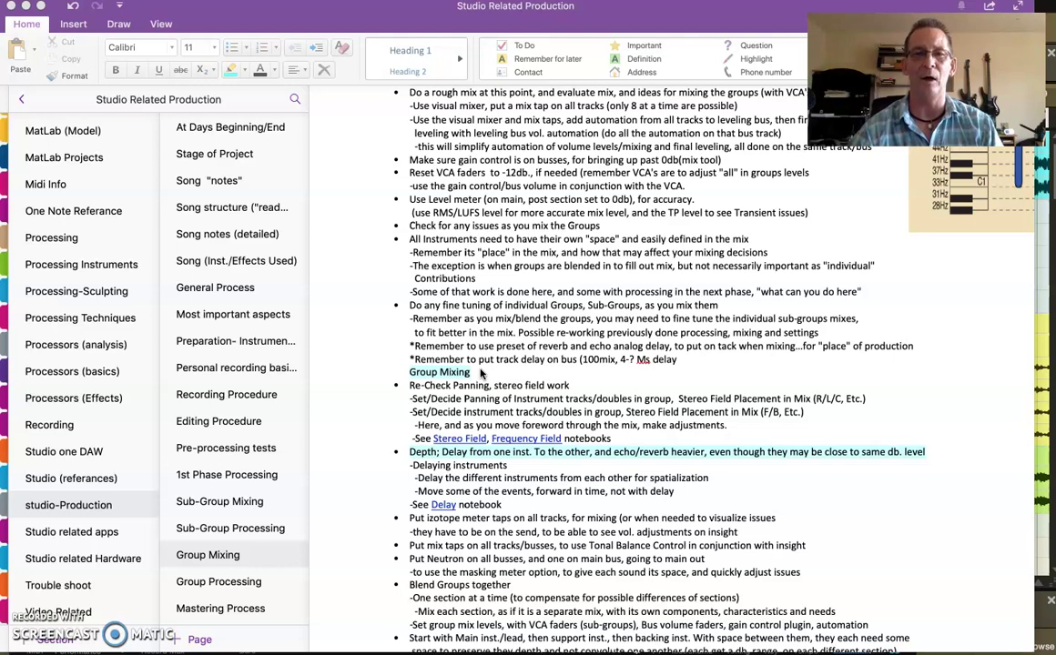
- Switch to Preview and examine the level lines in the Gain staging.png diagram
mouse_move(728, 642)
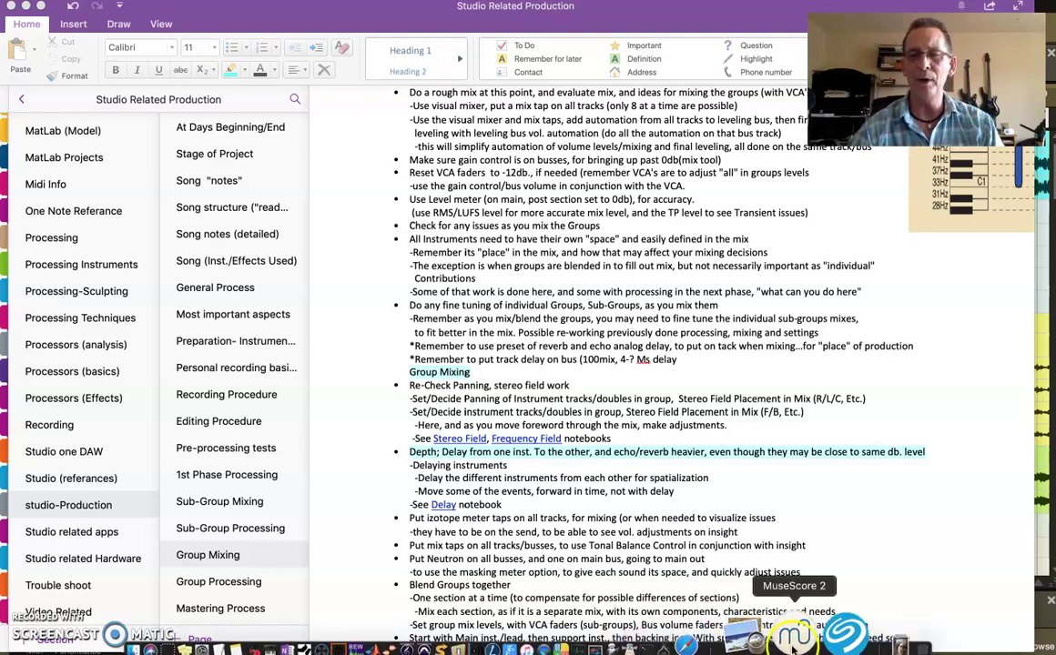
left_click(772, 642)
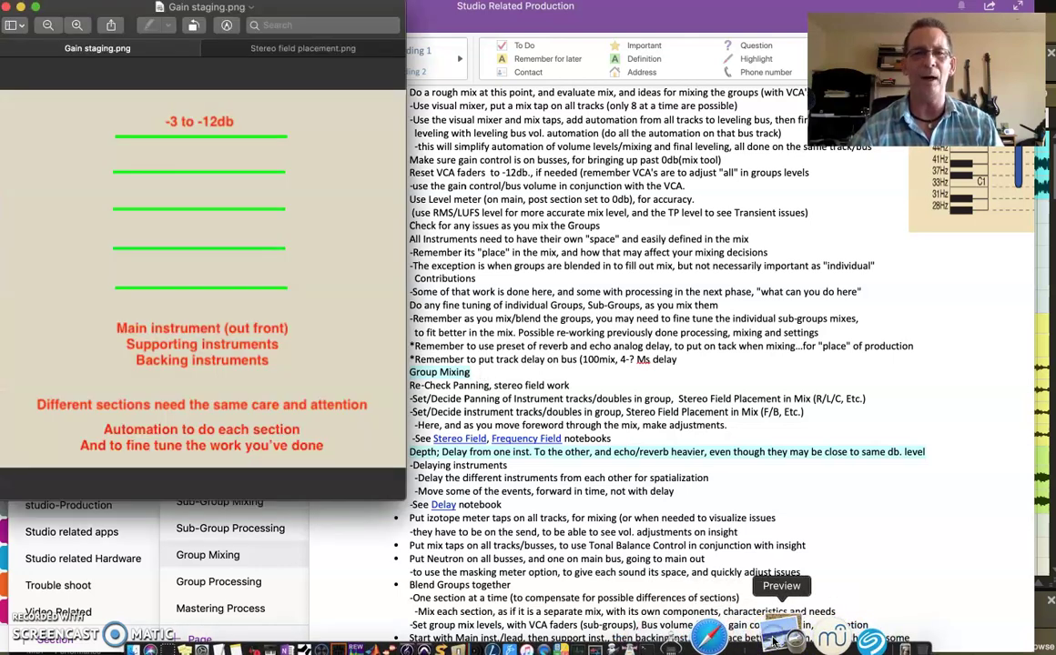
left_click(242, 137)
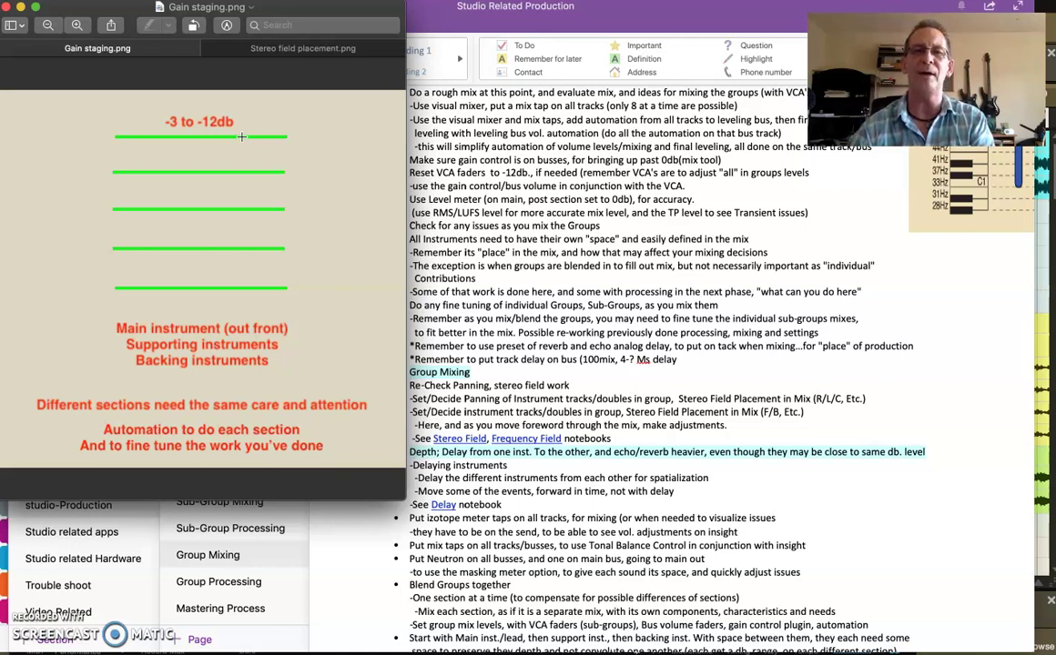
left_click(236, 139)
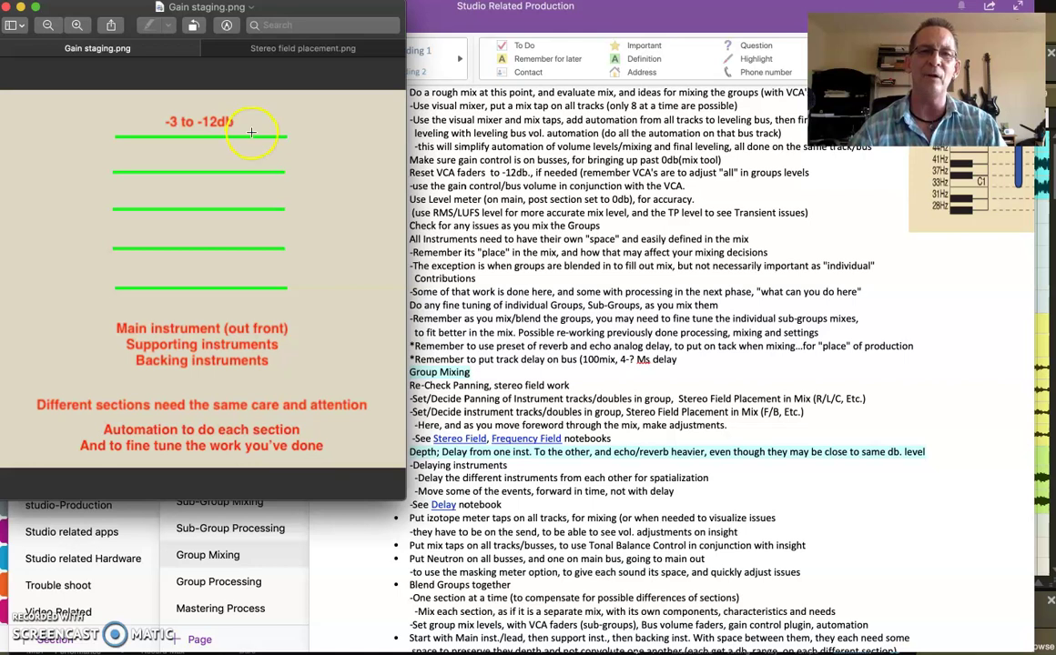
left_click(229, 254)
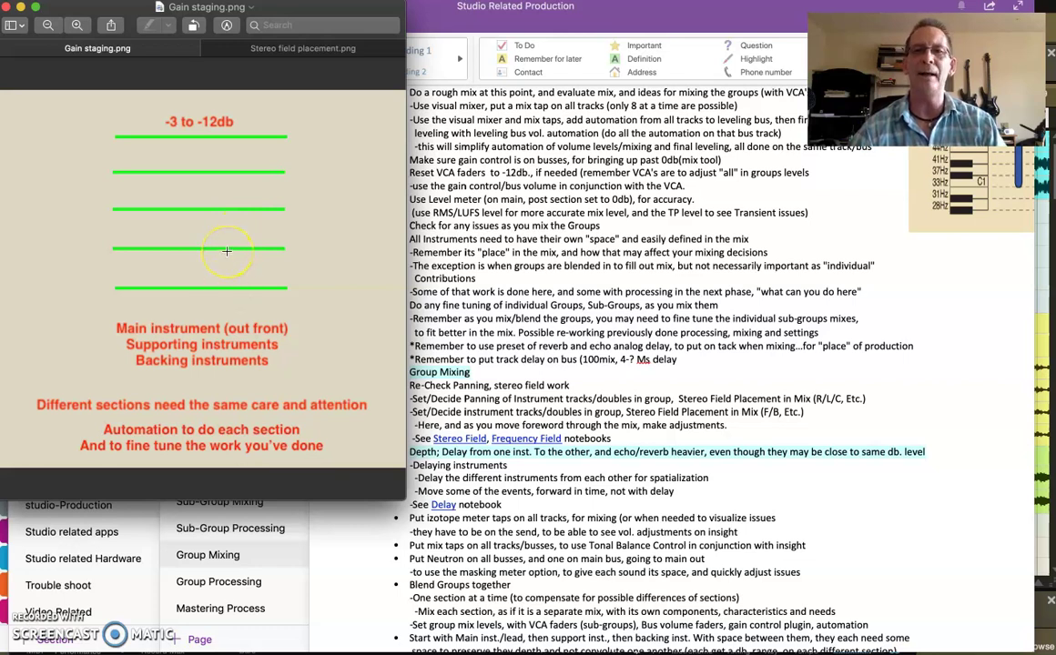
left_click(244, 207)
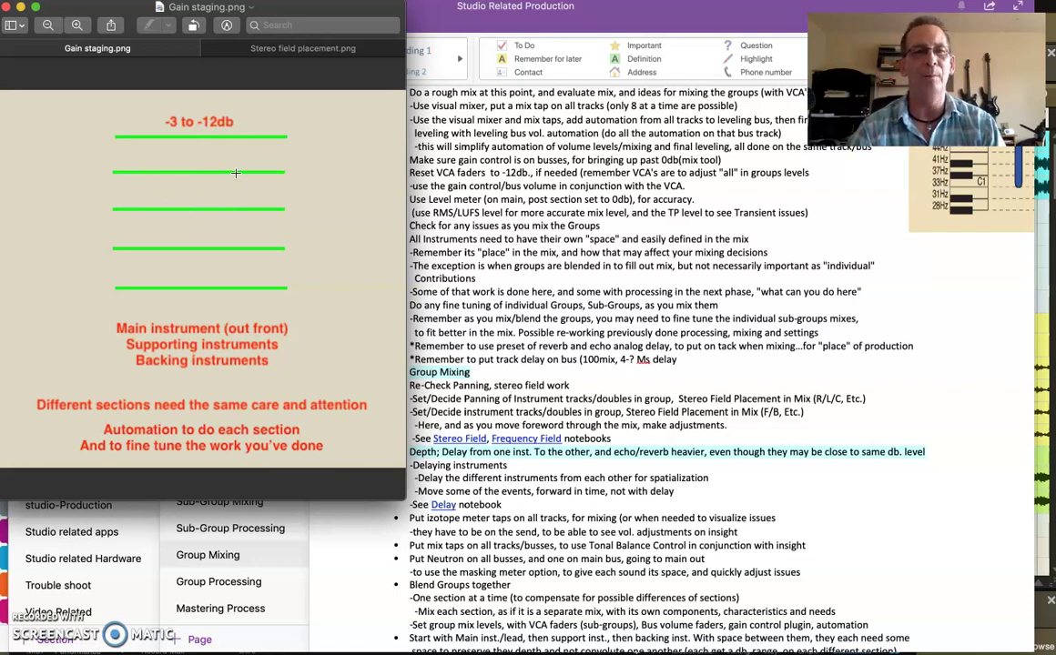
- Show the Stereo field placement.png diagram, examine its left-right and front-back placement, and close the image window
left_click(287, 49)
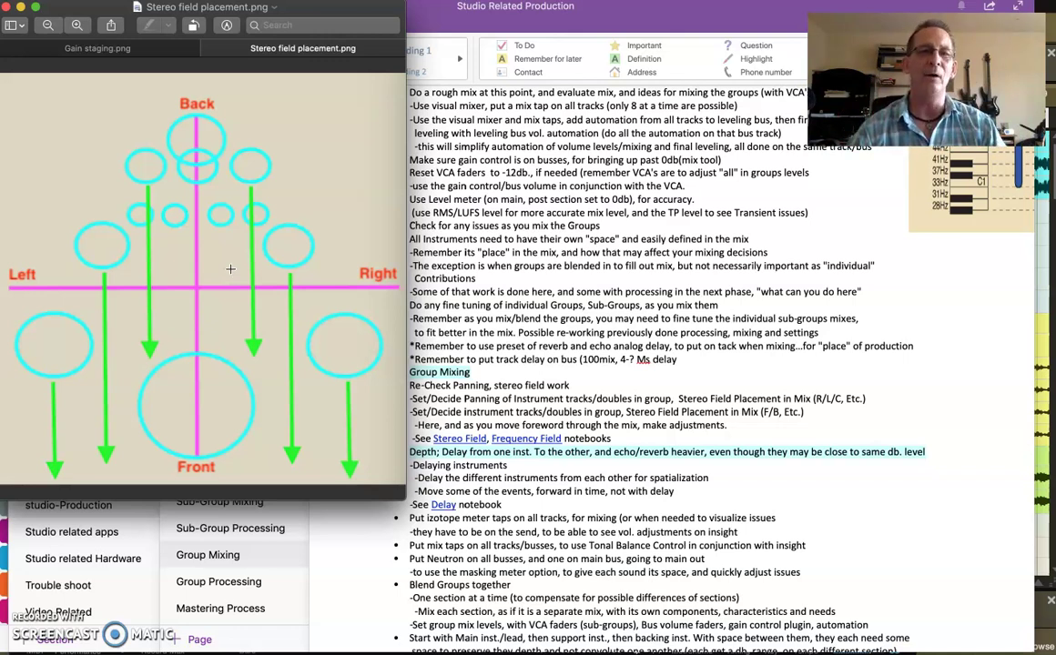
left_click(189, 270)
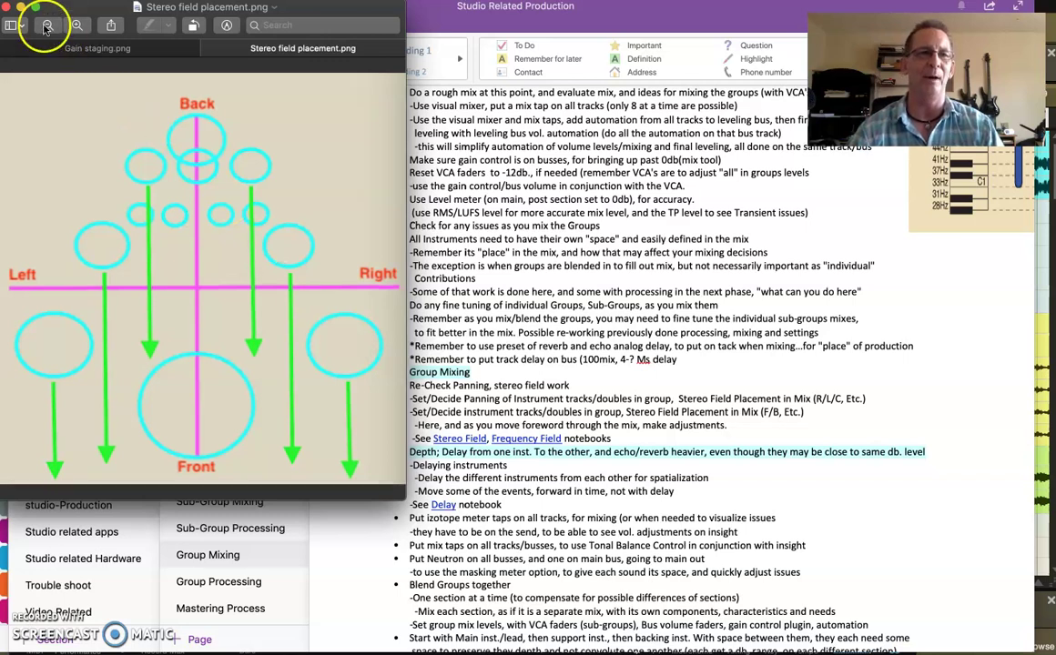
left_click(6, 6)
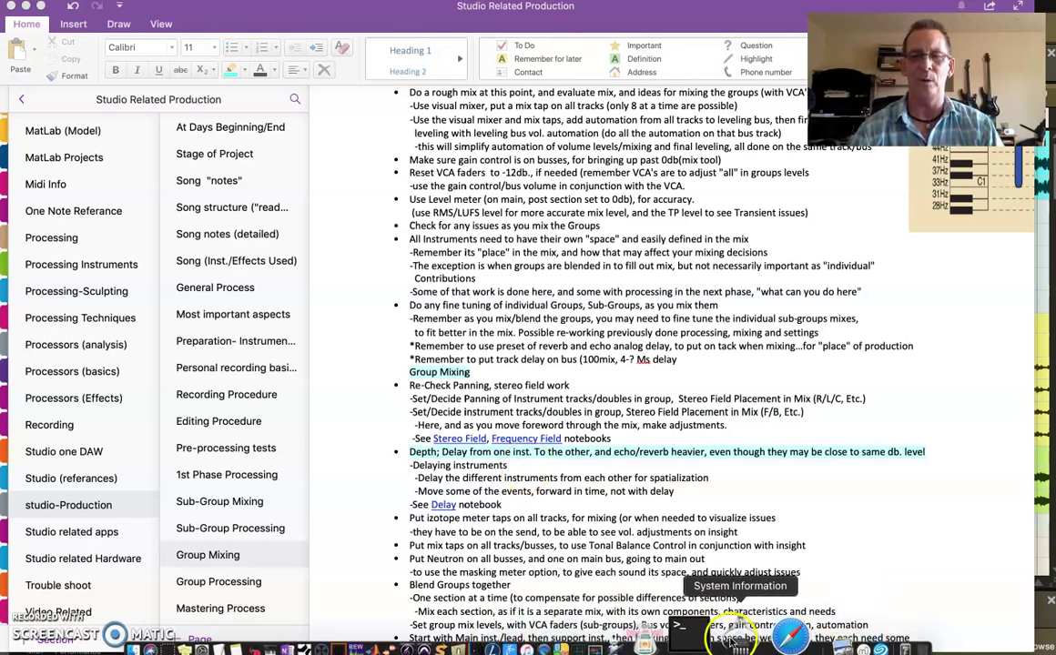
- Switch to Studio One and review the arrangement's tracks from Vocals down to Drums, selecting the intro event on Synths 2
left_click(377, 632)
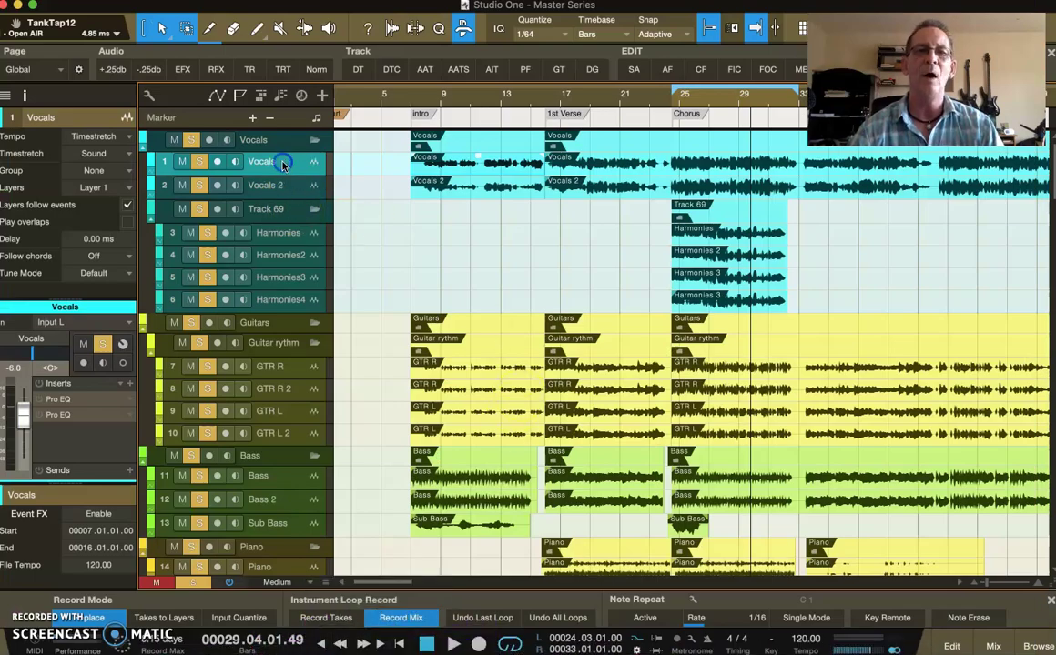
scroll(241, 444, "down", 5)
scroll(241, 444, "down", 15)
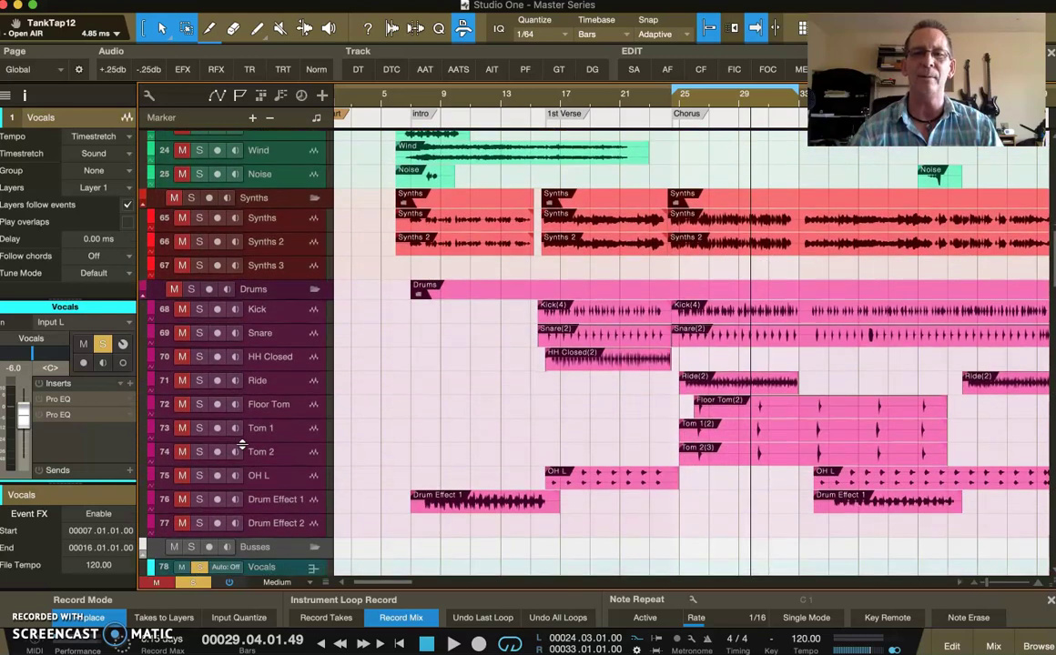
left_click(461, 242)
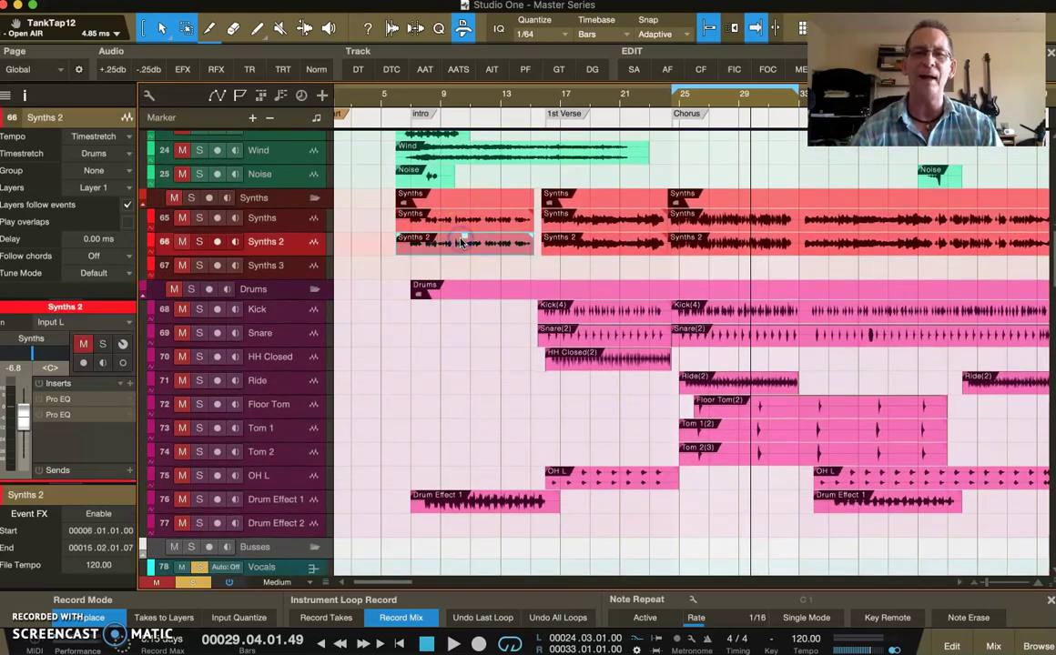
left_click(285, 244)
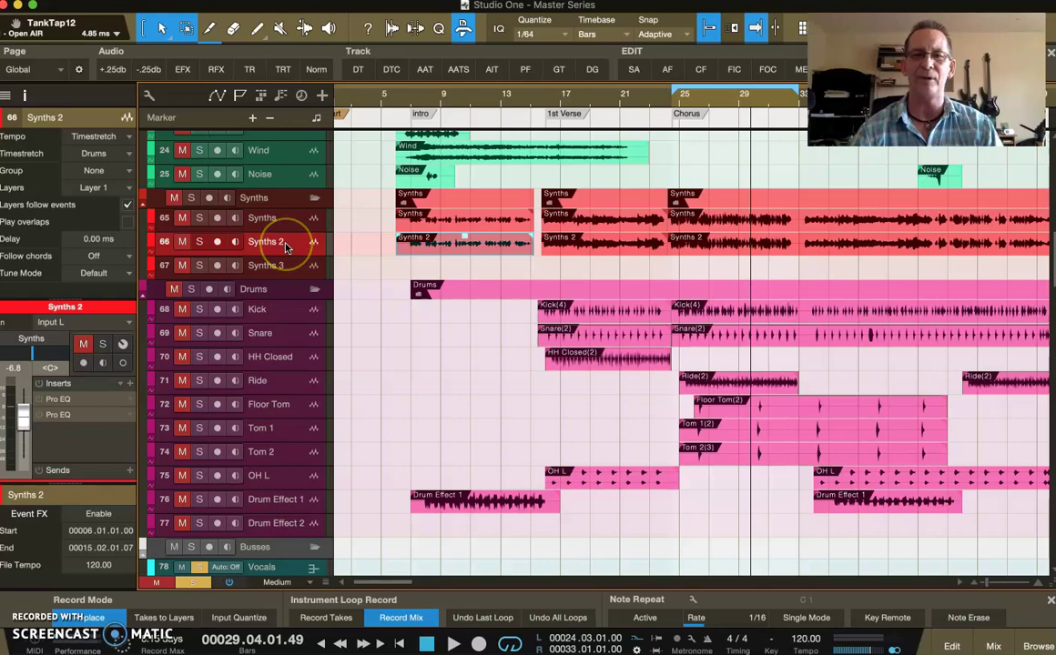
scroll(285, 246, "up", 15)
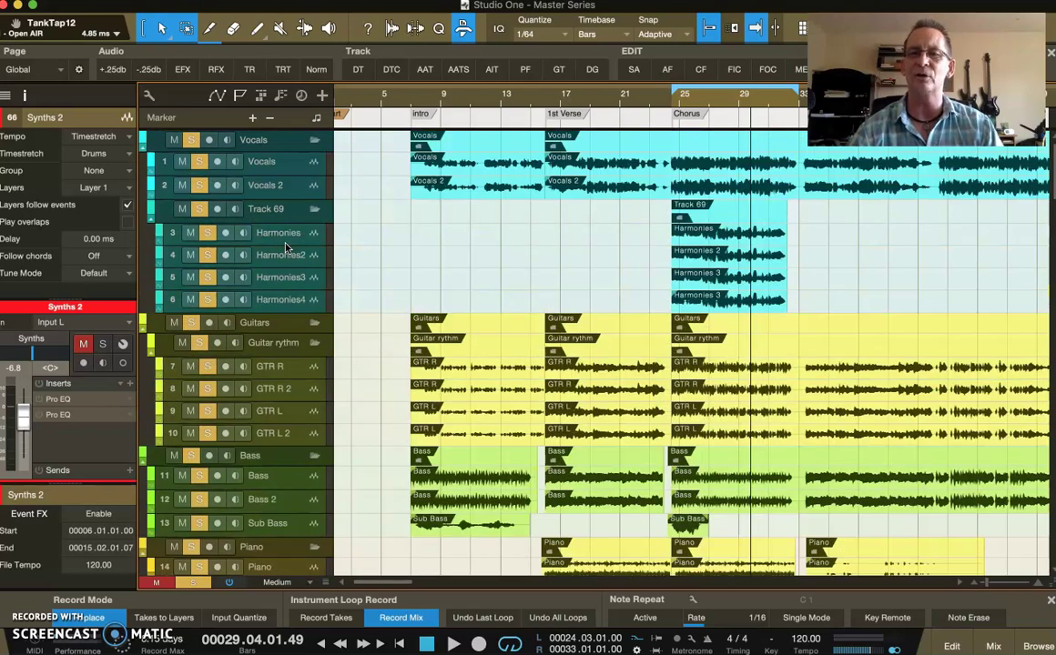
- Select the first Vocals track and look over the vocal, guitar, bass and piano track groups
left_click(278, 162)
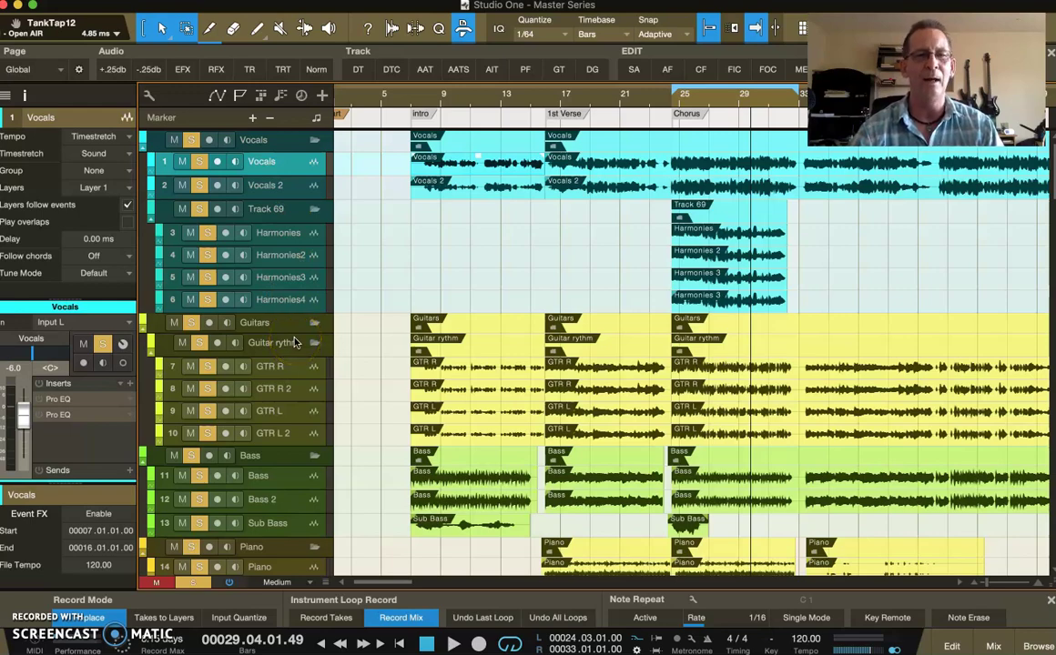
scroll(294, 342, "down", 10)
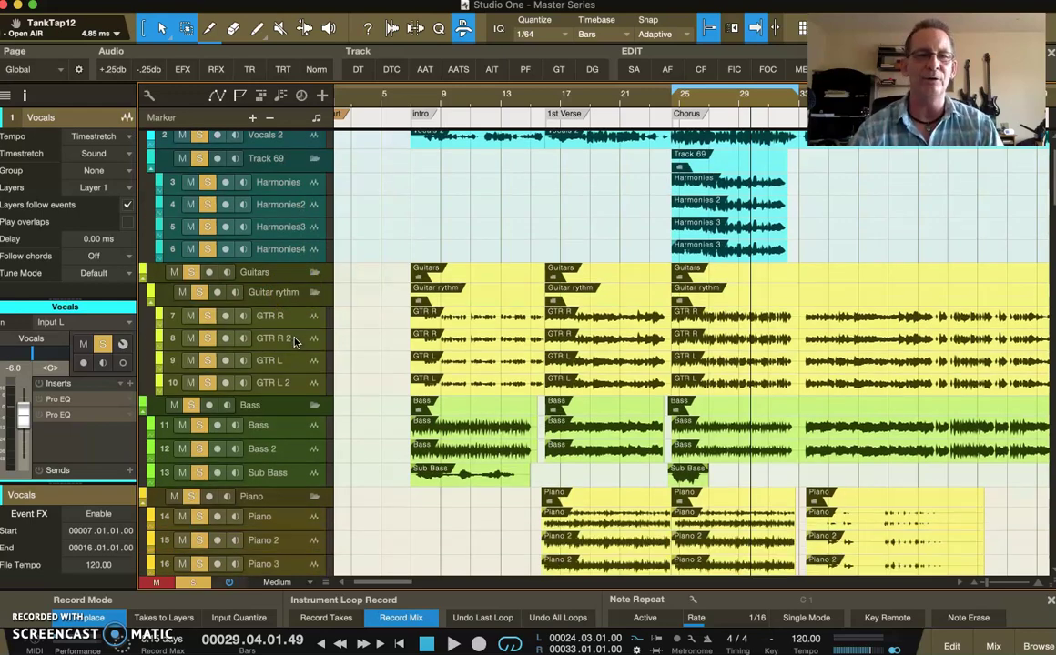
scroll(294, 343, "up", 5)
scroll(294, 342, "up", 5)
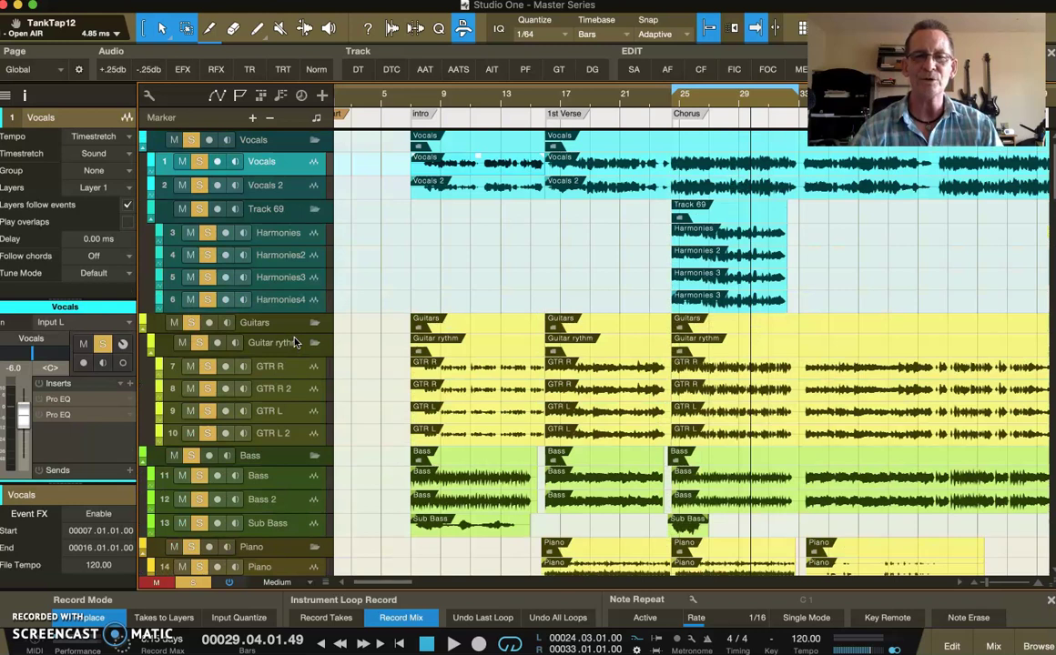
- Open the mixing console and review the vocal, harmony, guitar and bass channels
left_click(993, 647)
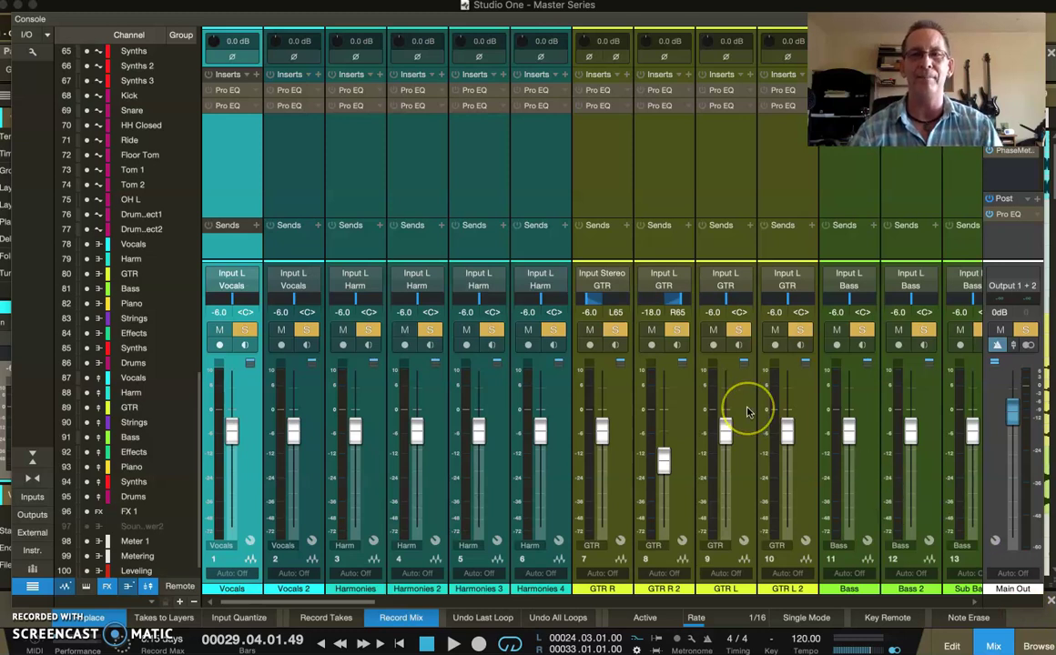
scroll(748, 412, "right", 1)
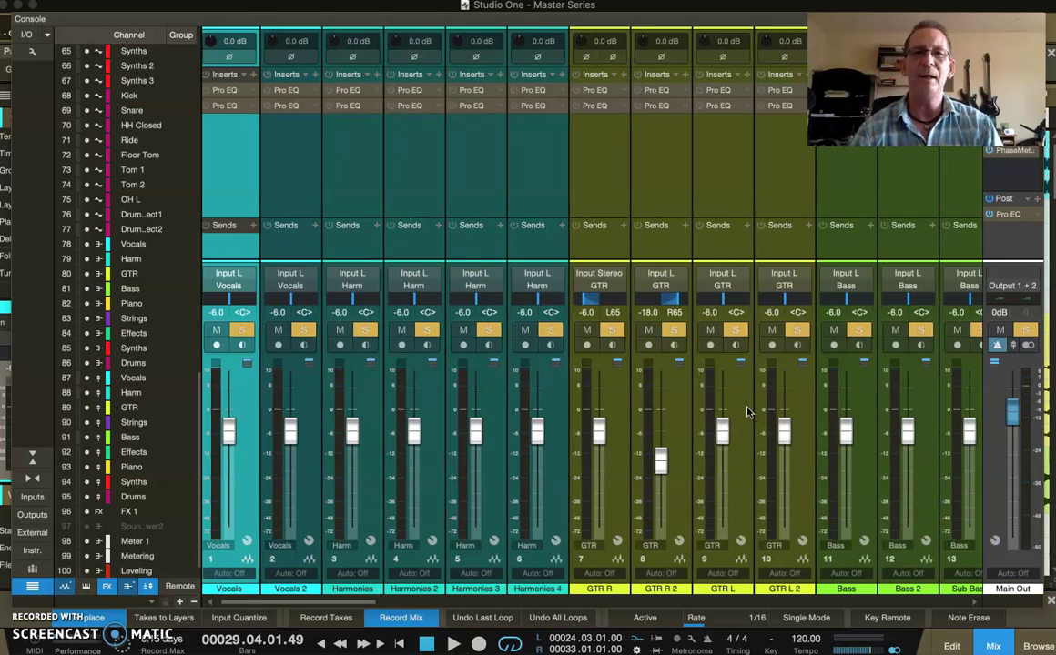
scroll(747, 412, "left", 1)
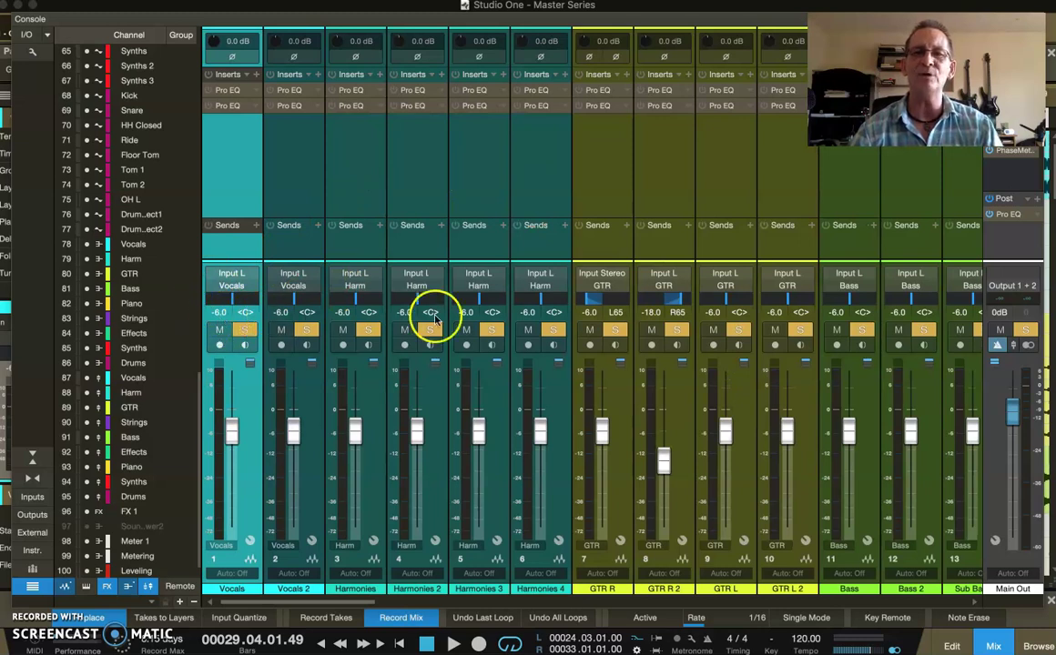
scroll(802, 384, "right", 7)
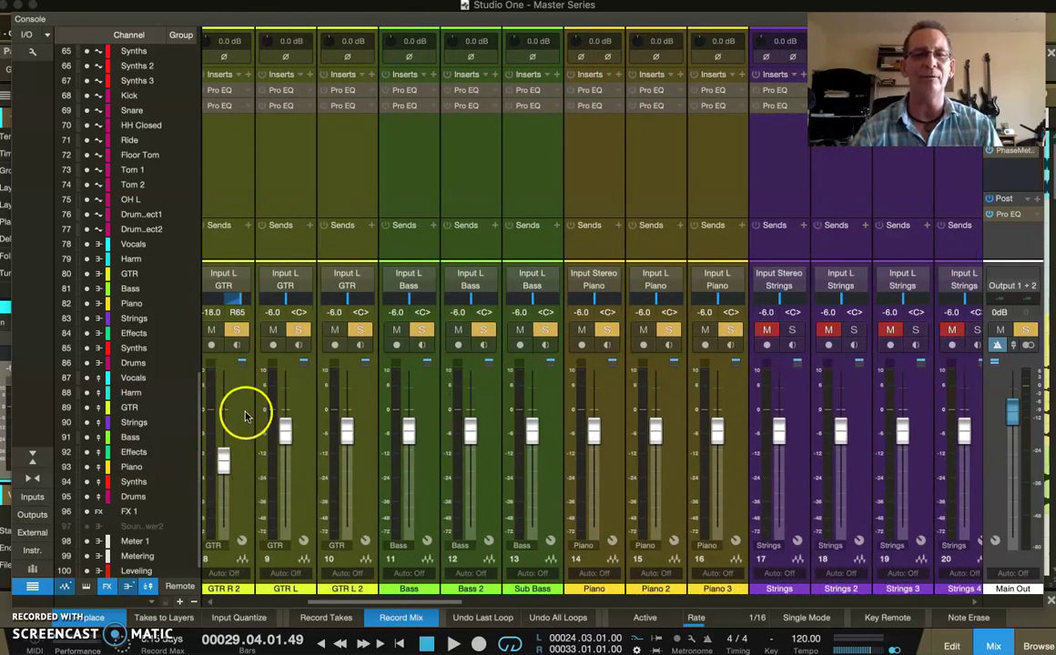
- Select the piano channels in turn, ending on Piano, and review the strings, effects, synth, drum and bus channels
left_click(604, 415)
left_click(721, 406)
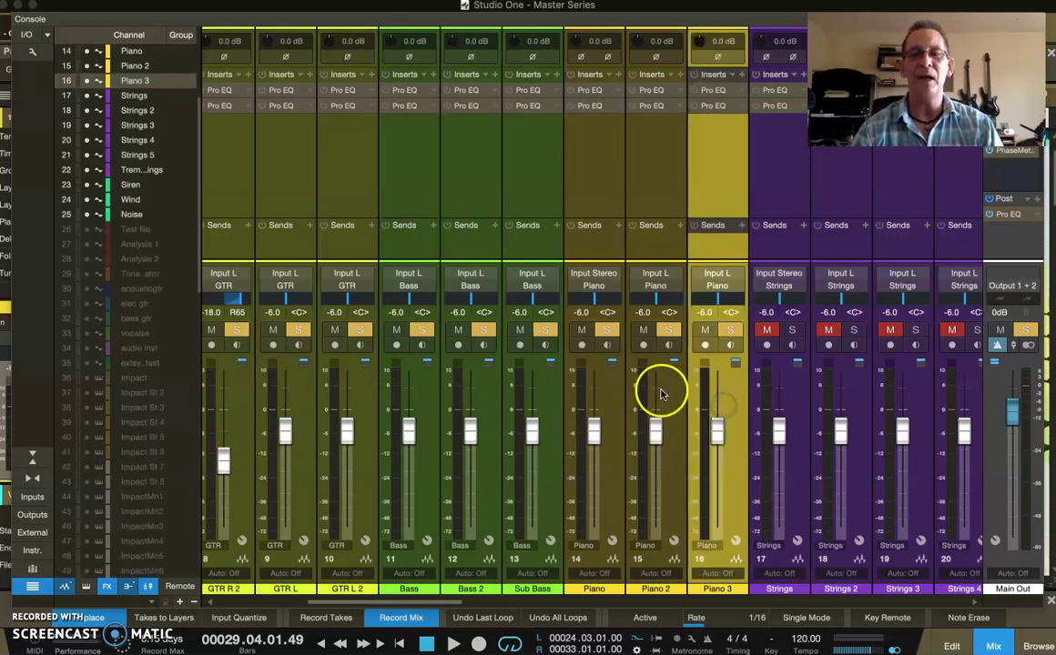
left_click(660, 391)
left_click(613, 386)
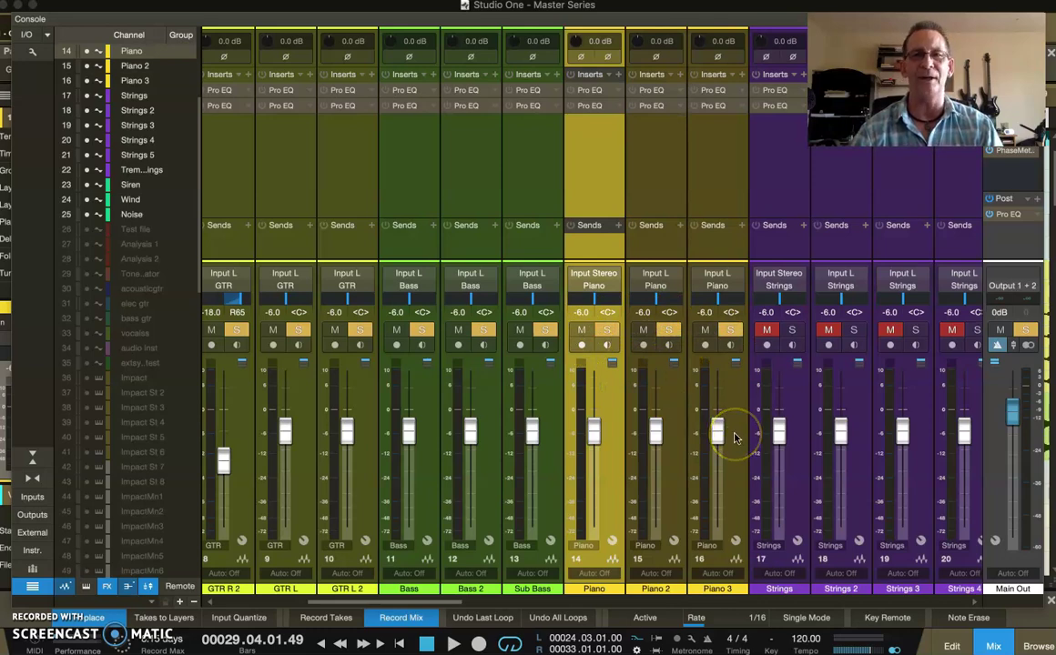
scroll(735, 439, "right", 5)
scroll(736, 439, "right", 10)
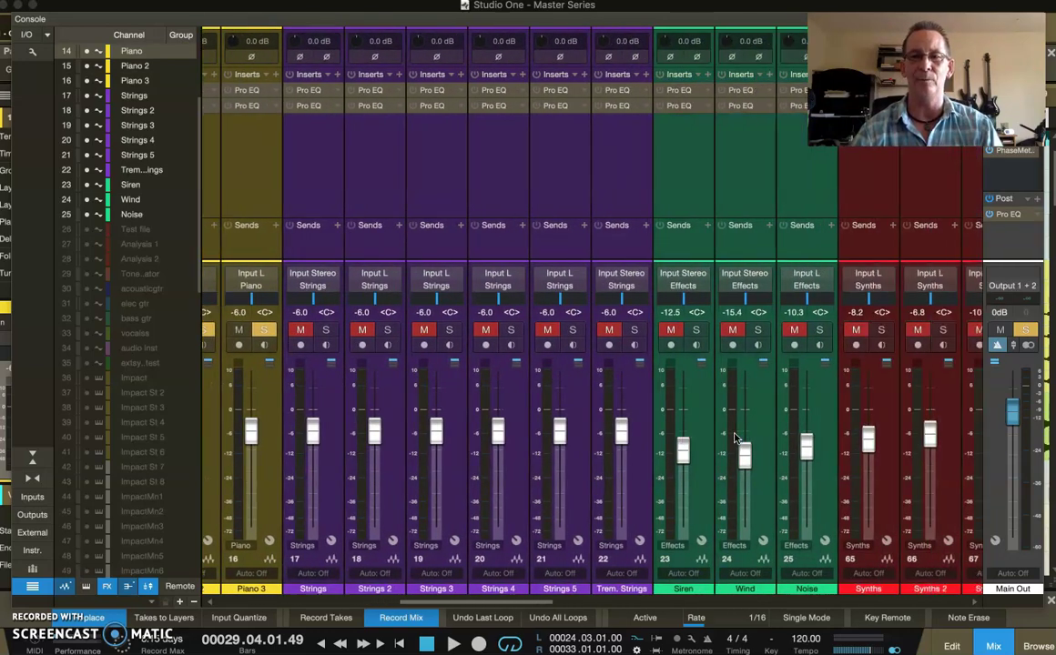
scroll(736, 439, "right", 10)
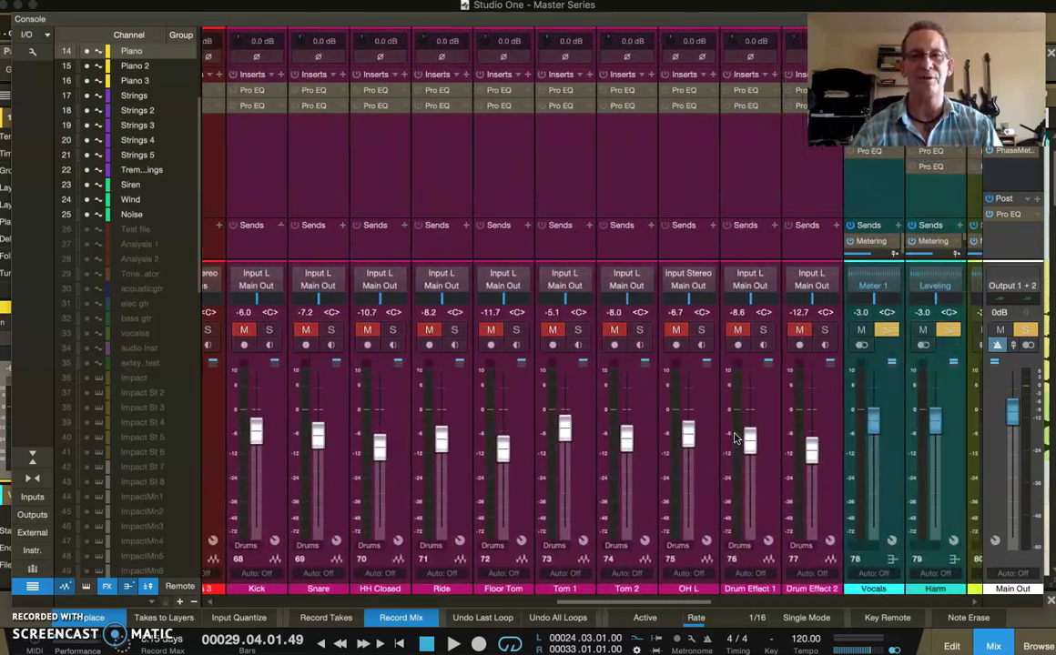
- Select the Vocals bus and review the inserts, sends and output routing of the bus channels from Vocals to Drums
left_click(451, 350)
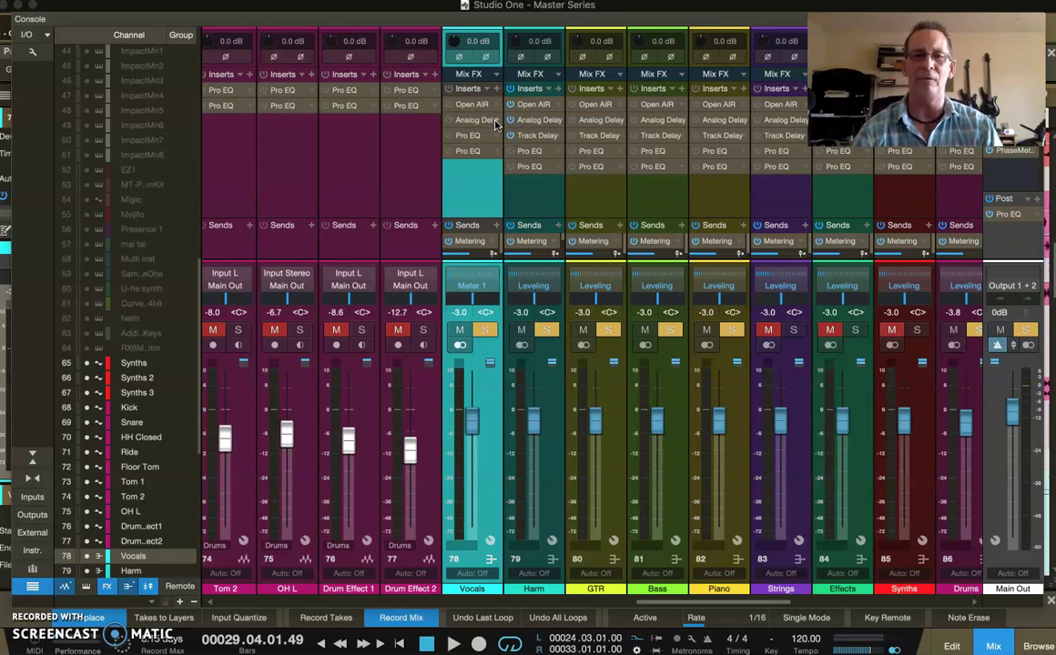
right_click(551, 136)
key("Escape")
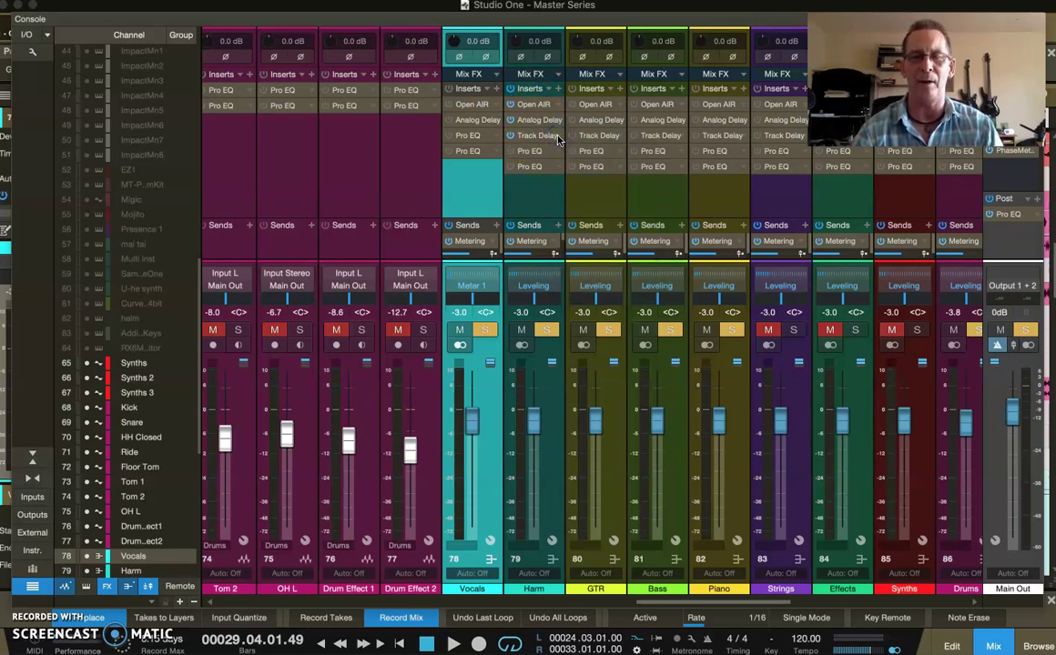
left_click(625, 190)
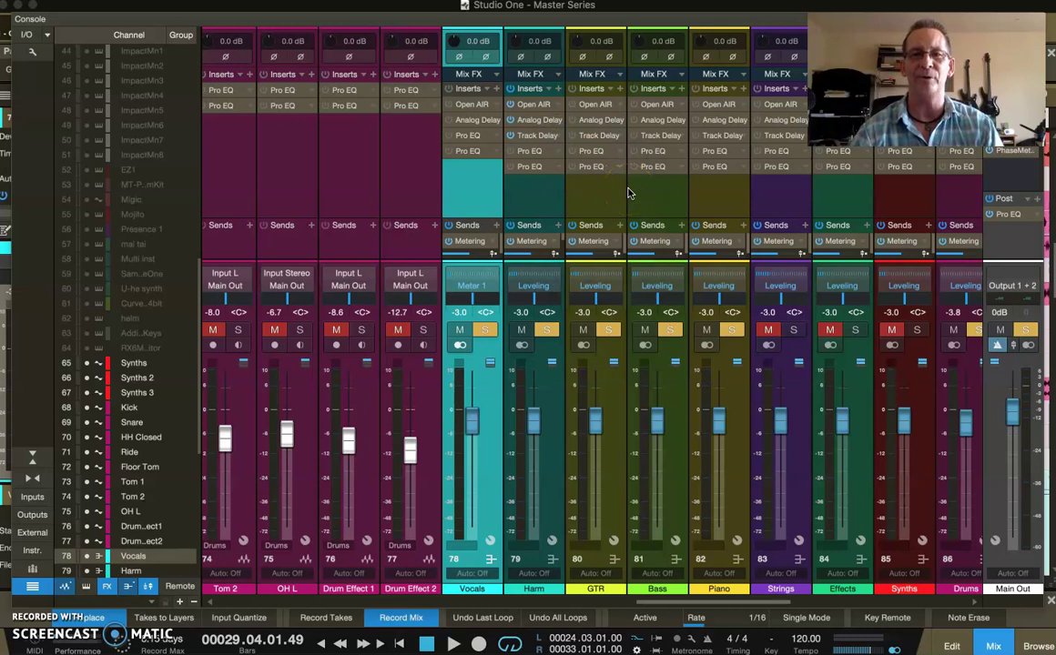
scroll(627, 193, "right", 3)
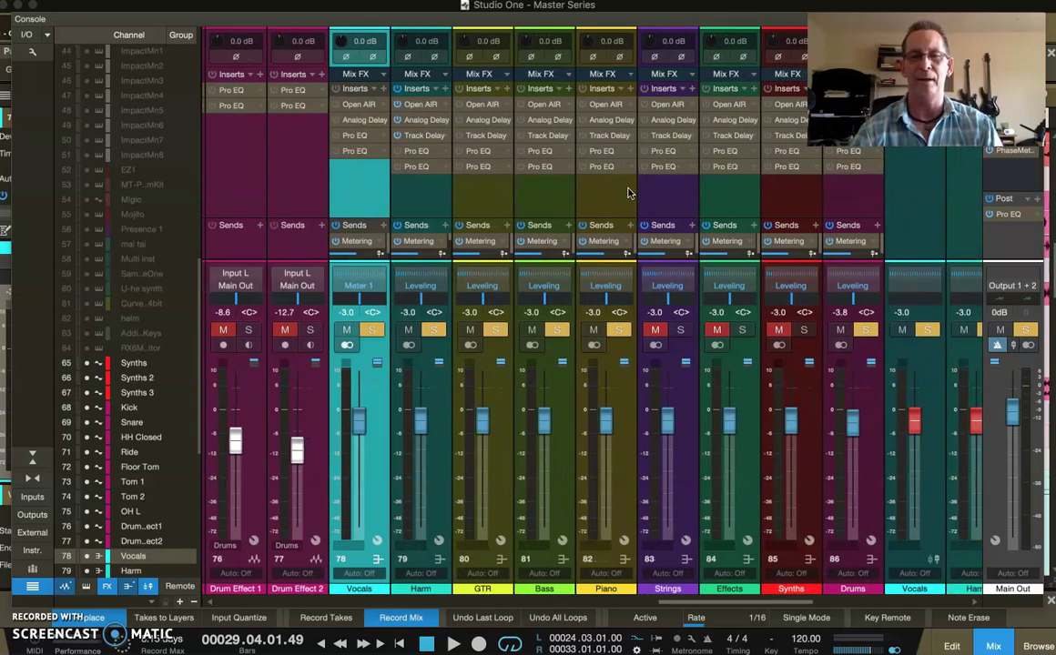
scroll(627, 193, "right", 3)
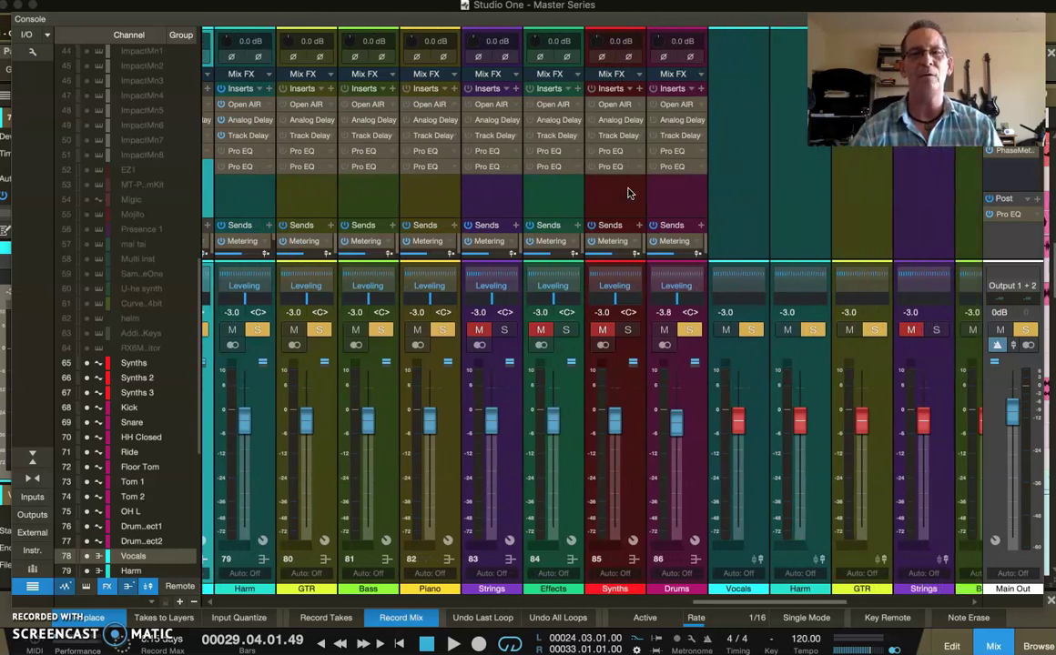
- Select the Vocals VCA channel and compare the red VCA faders with the individual drum channels and the group buses
scroll(627, 192, "right", 1)
left_click(737, 418)
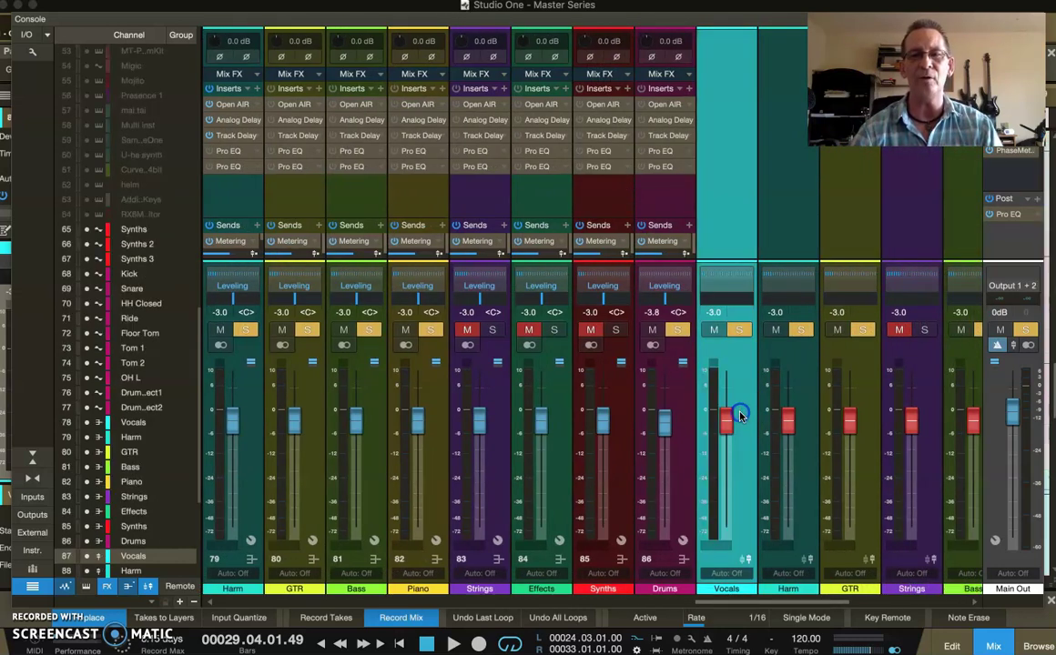
left_click(742, 386)
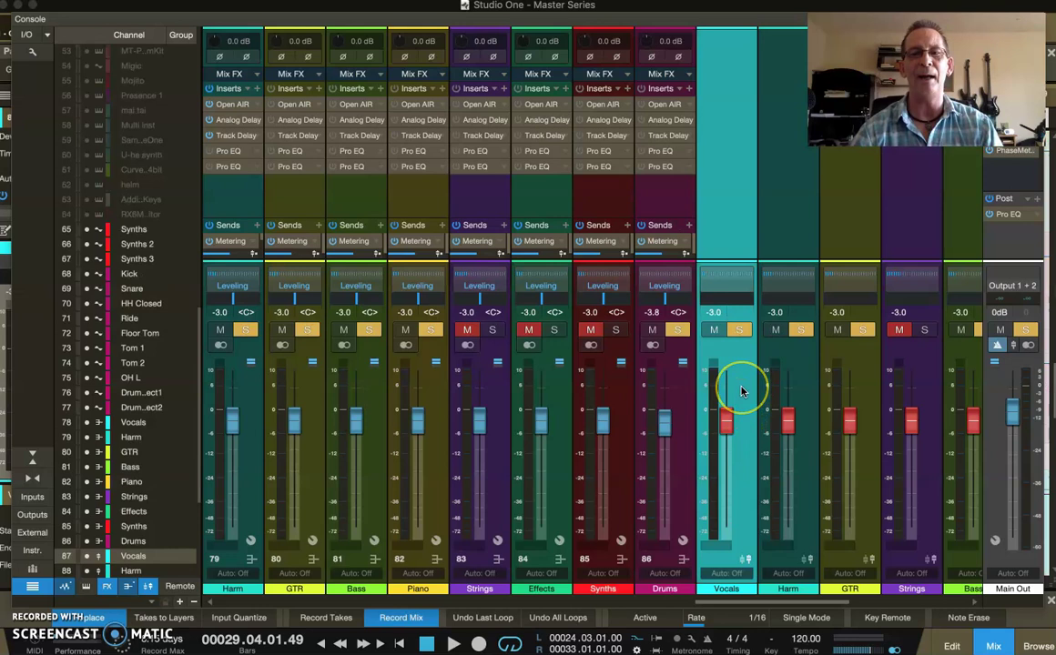
scroll(742, 392, "left", 10)
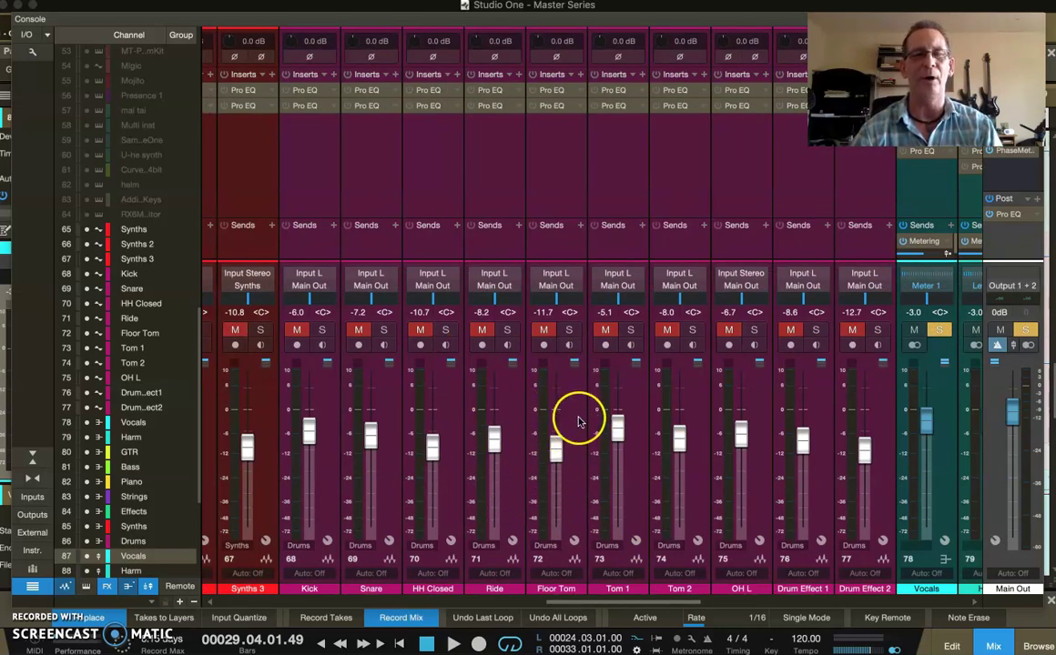
scroll(677, 446, "right", 10)
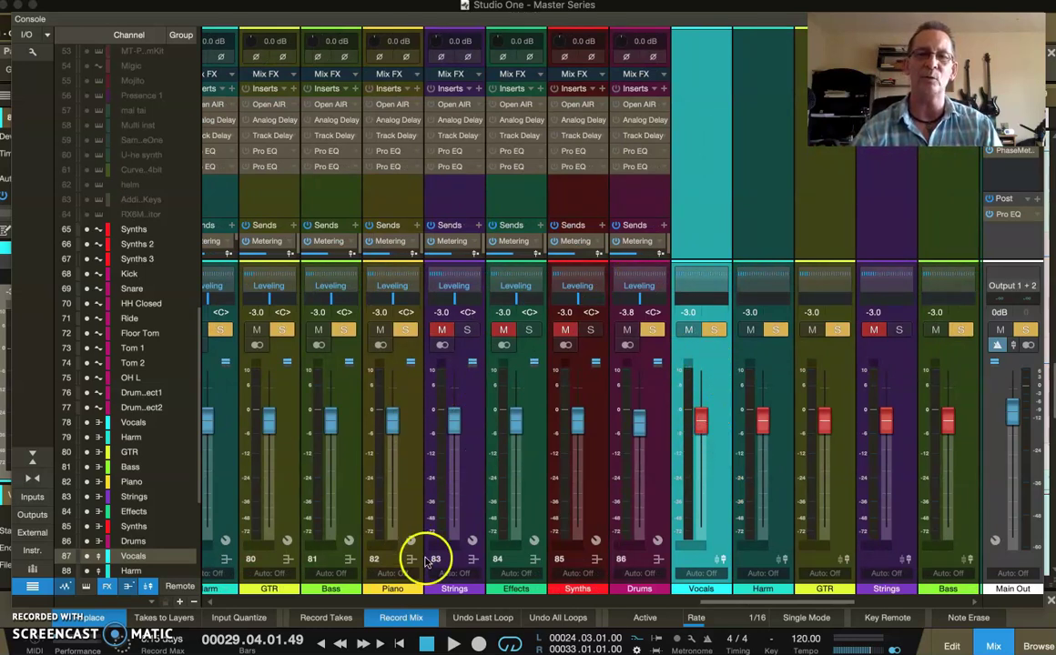
scroll(492, 469, "left", 10)
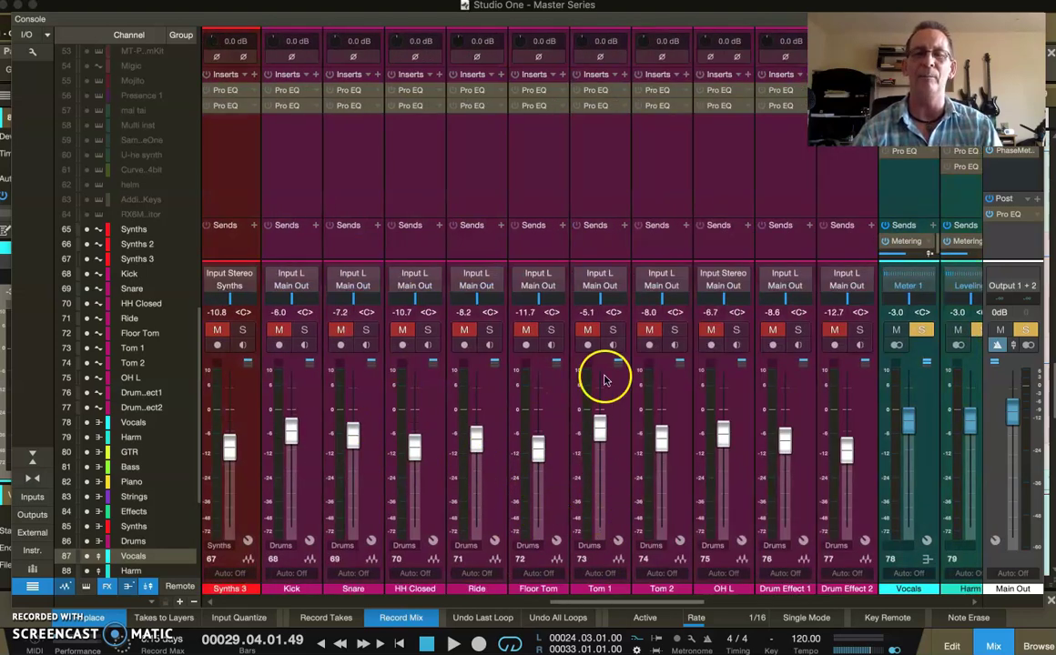
scroll(736, 429, "right", 5)
scroll(735, 428, "right", 6)
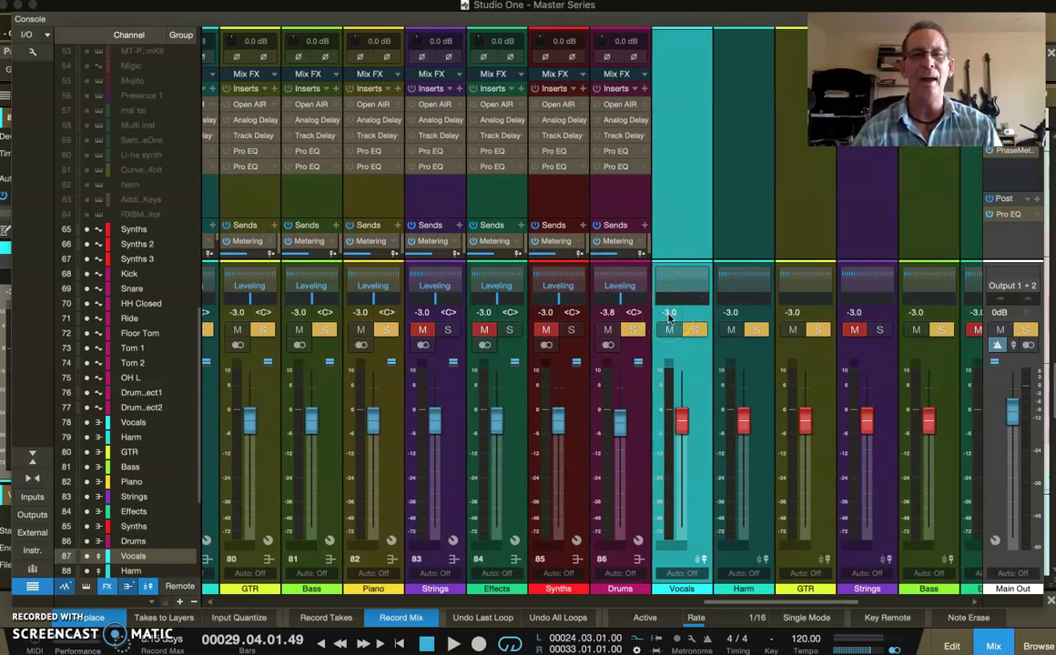
- Route the output of the Vocals bus to the Leveling bus
scroll(441, 365, "left", 2)
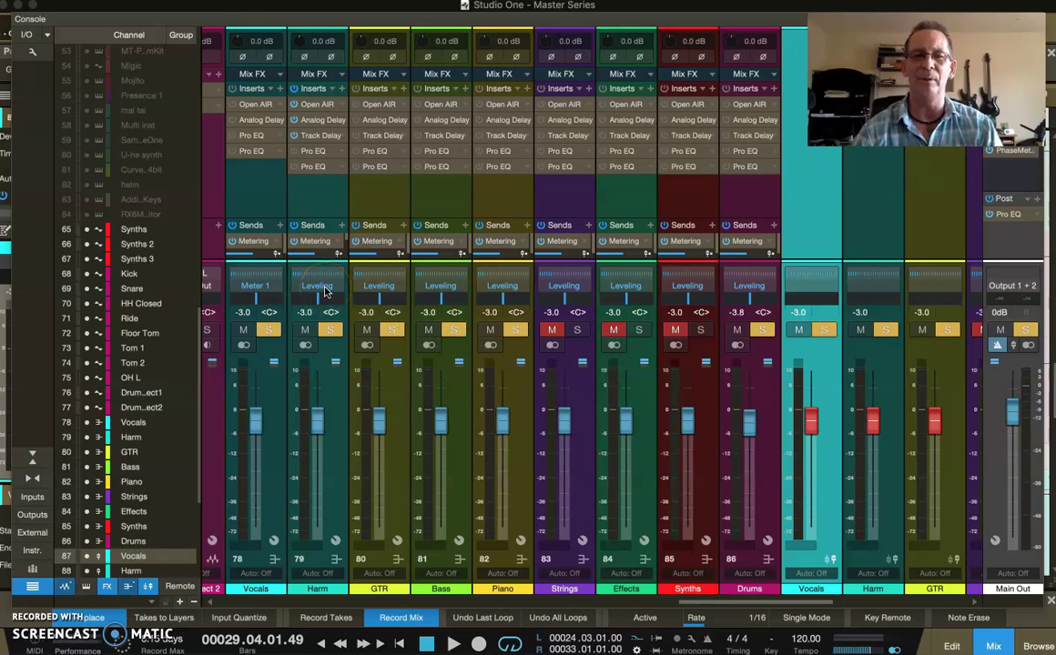
left_click(259, 288)
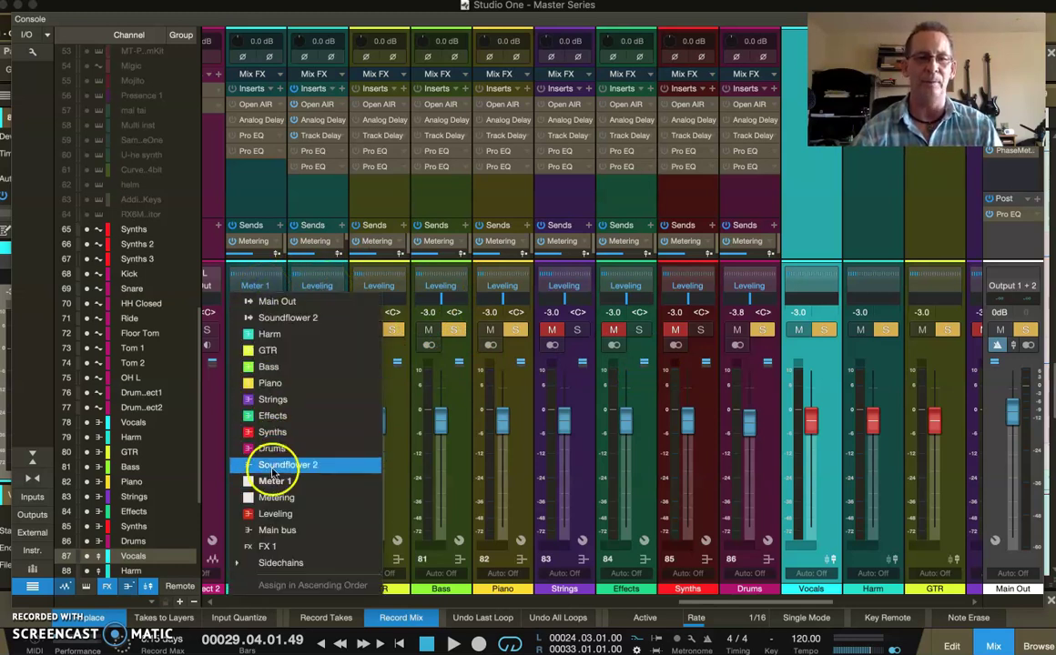
left_click(278, 515)
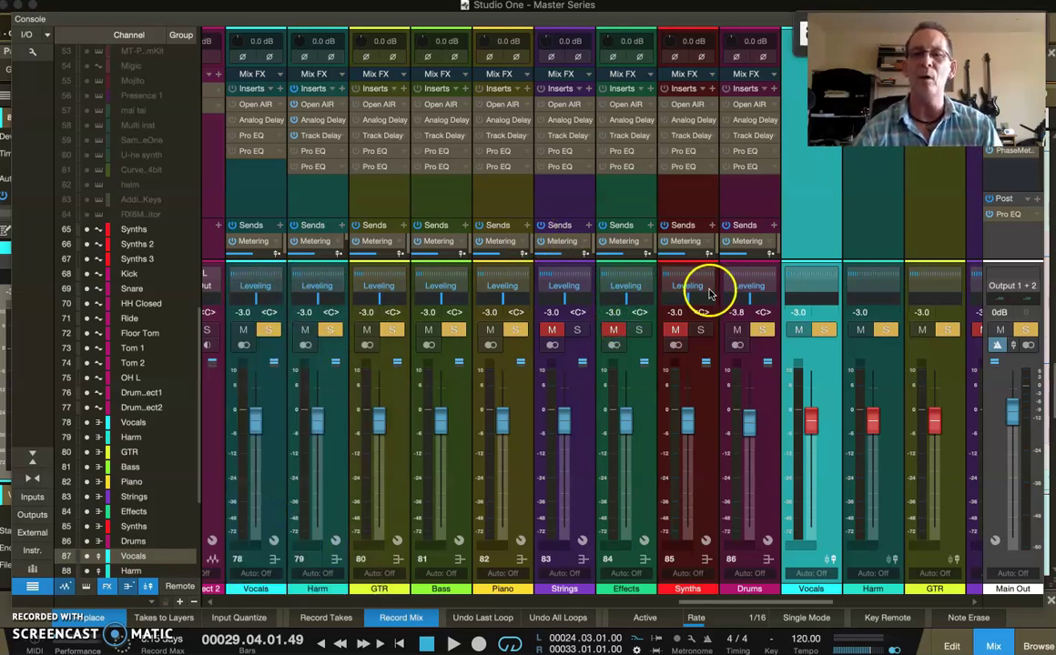
- Select the Leveling bus and examine its level, solo state and output routing to the Main bus
scroll(707, 290, "right", 10)
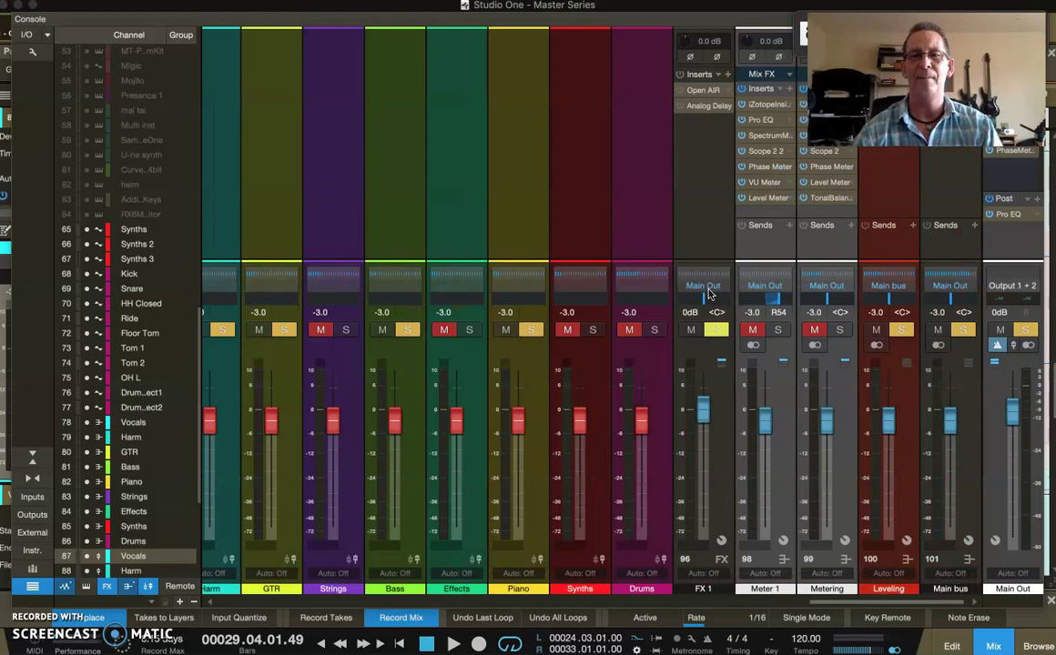
left_click(901, 371)
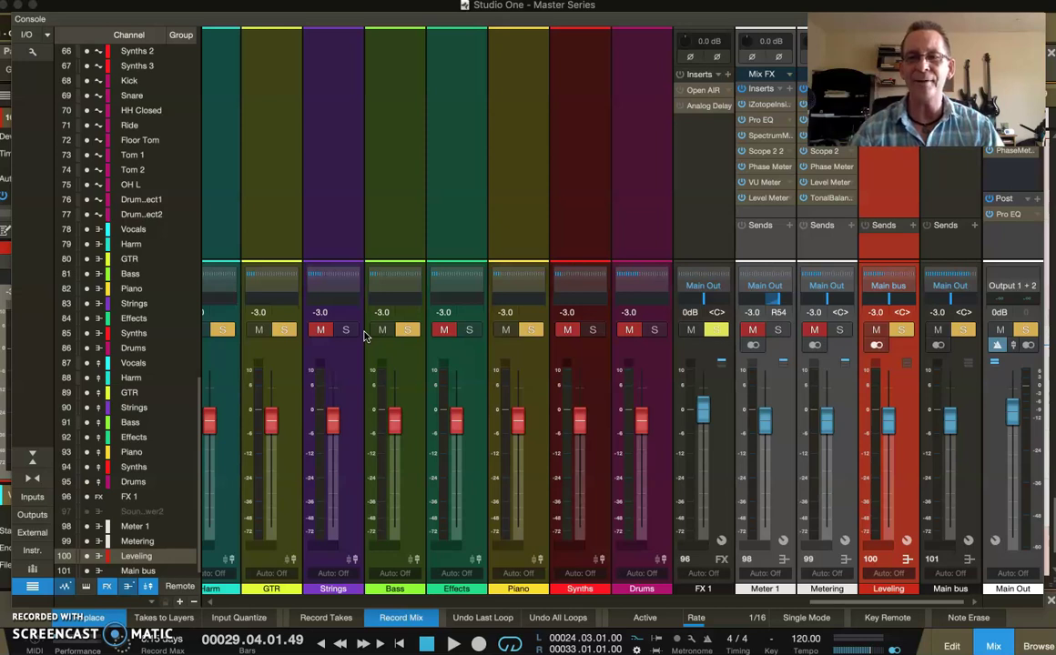
left_click(901, 397)
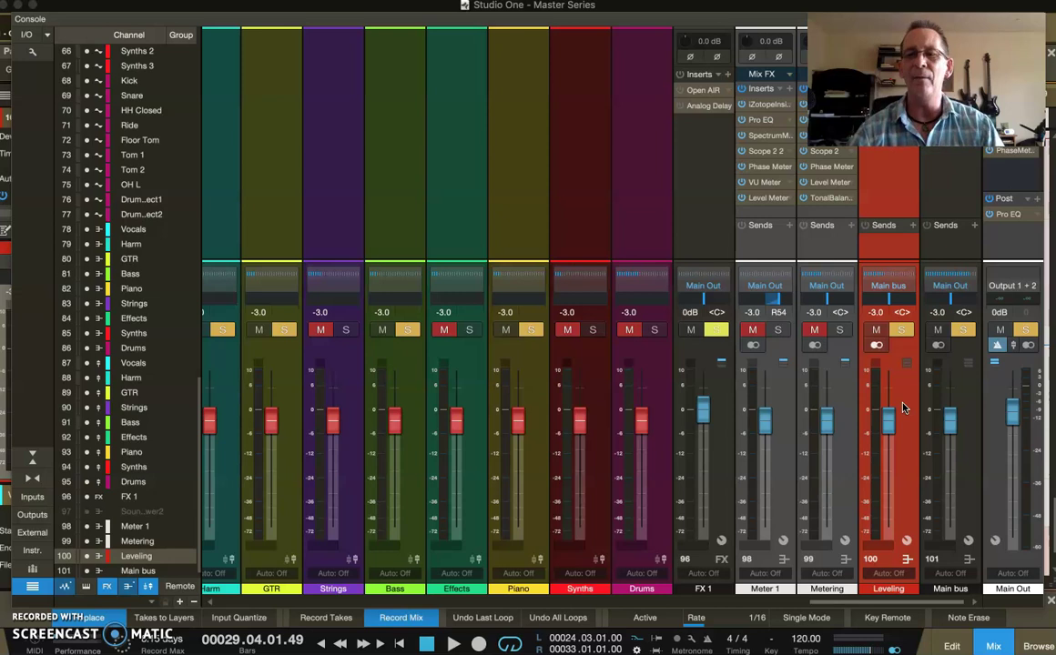
left_click(904, 421)
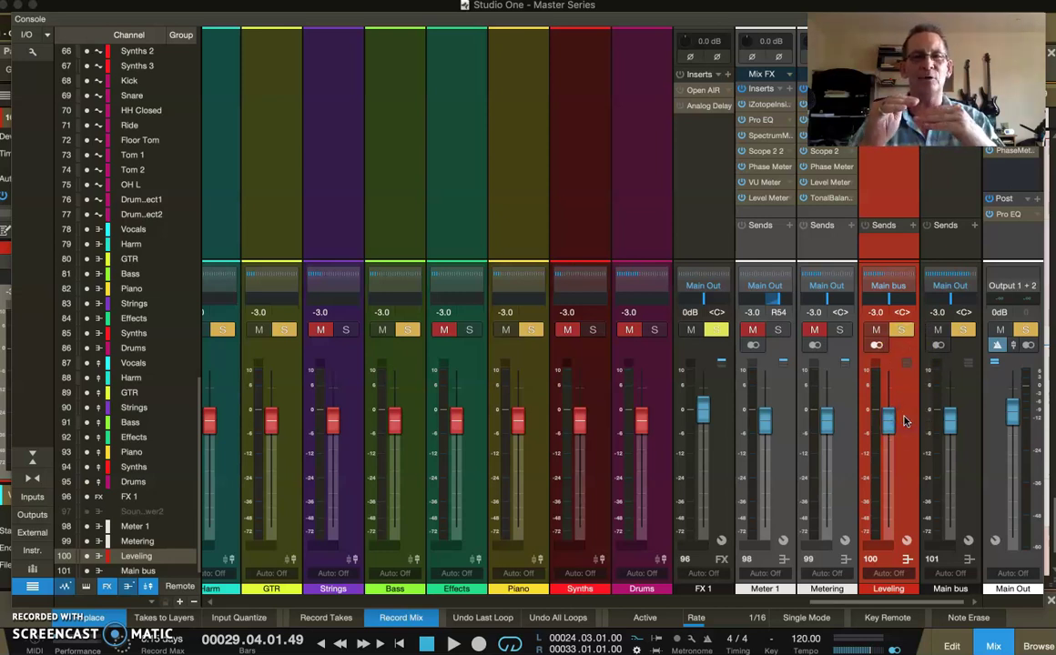
left_click(905, 417)
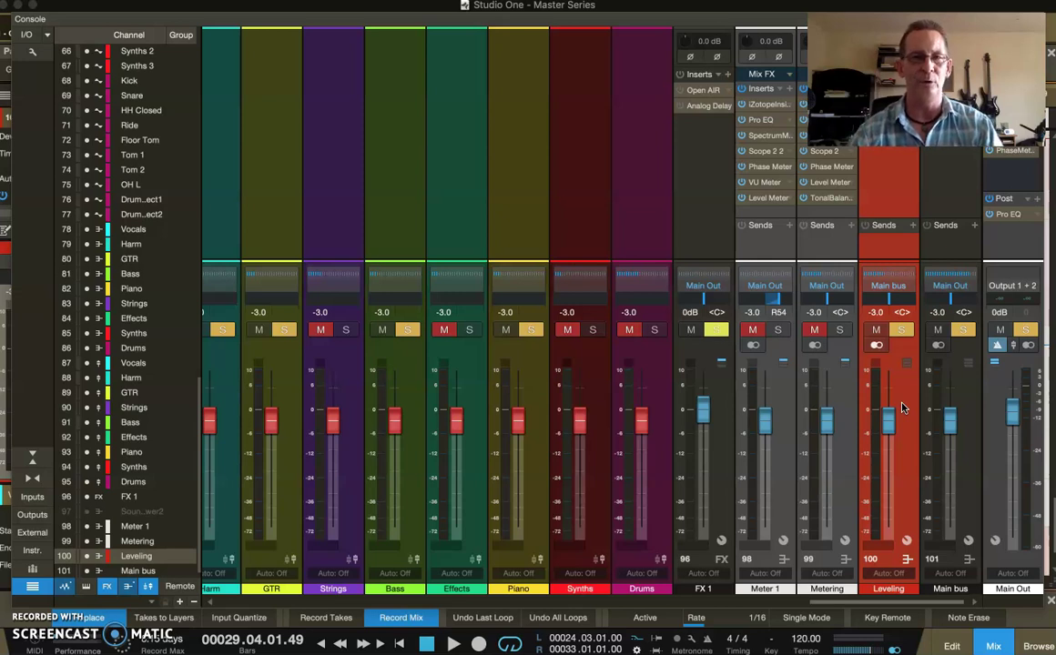
left_click(917, 387)
left_click(908, 381)
left_click(888, 286)
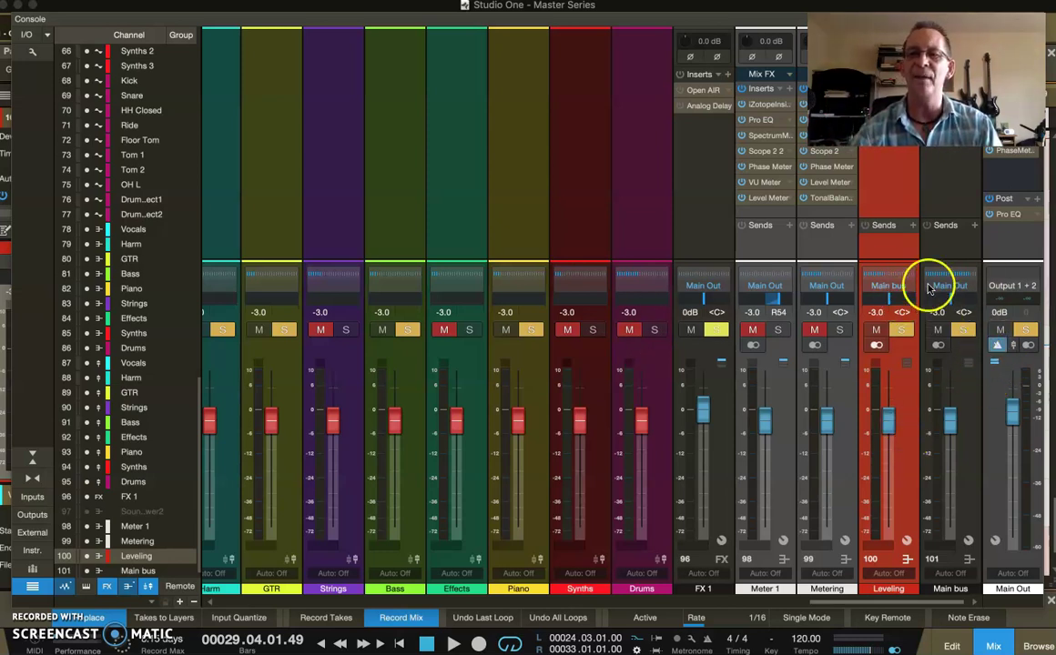
- Select the Main bus, Leveling, Meter 1 and Metering channels in turn to review the end of the signal chain
left_click(970, 455)
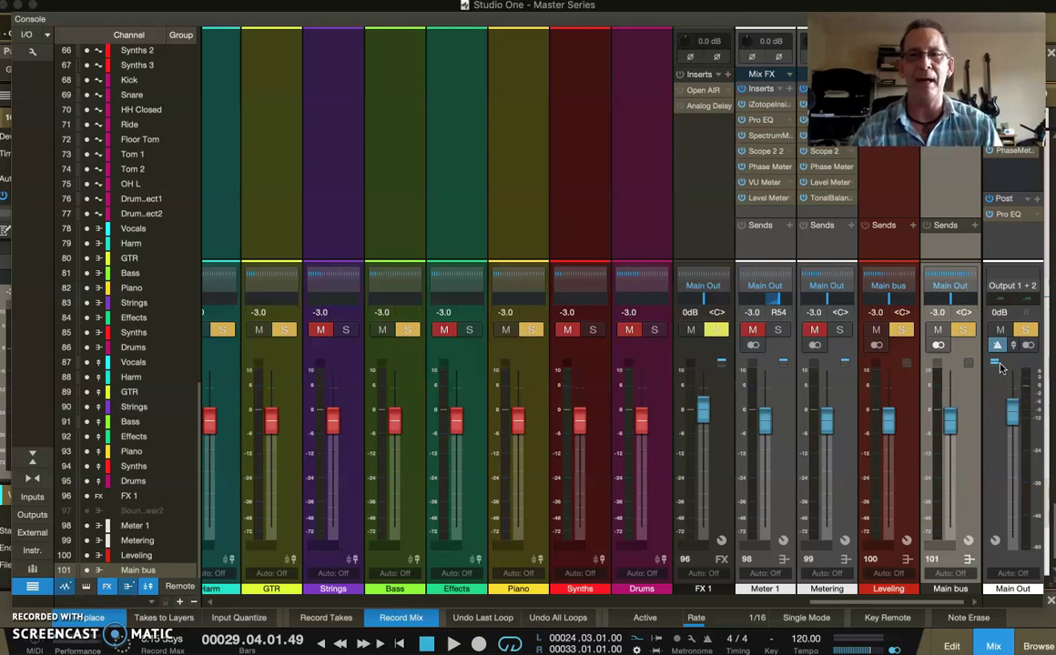
left_click(973, 417)
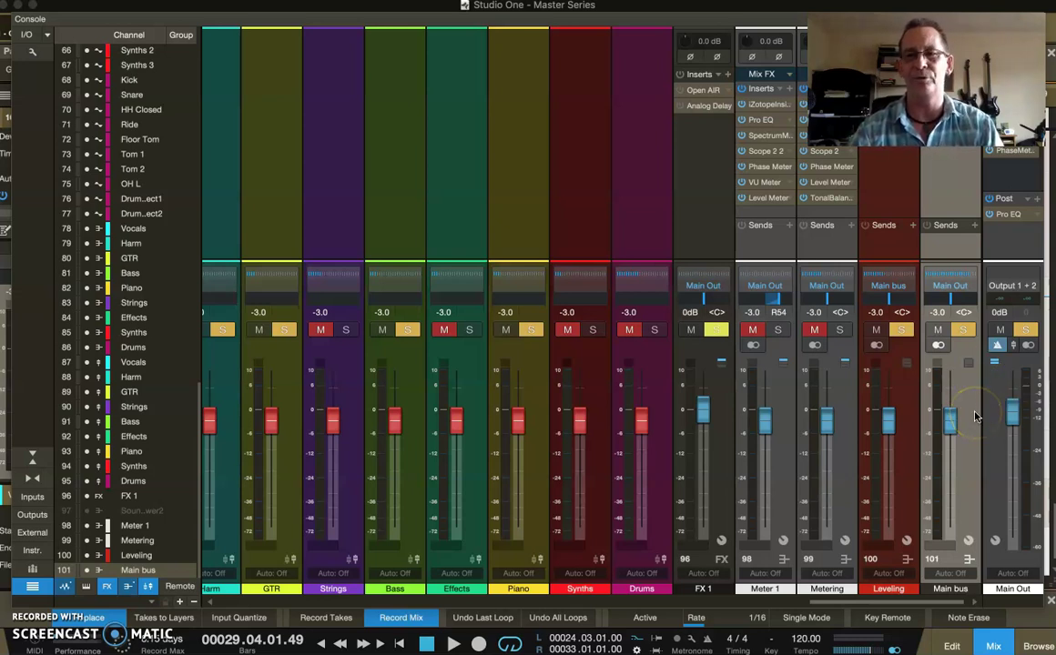
left_click(901, 396)
left_click(788, 400)
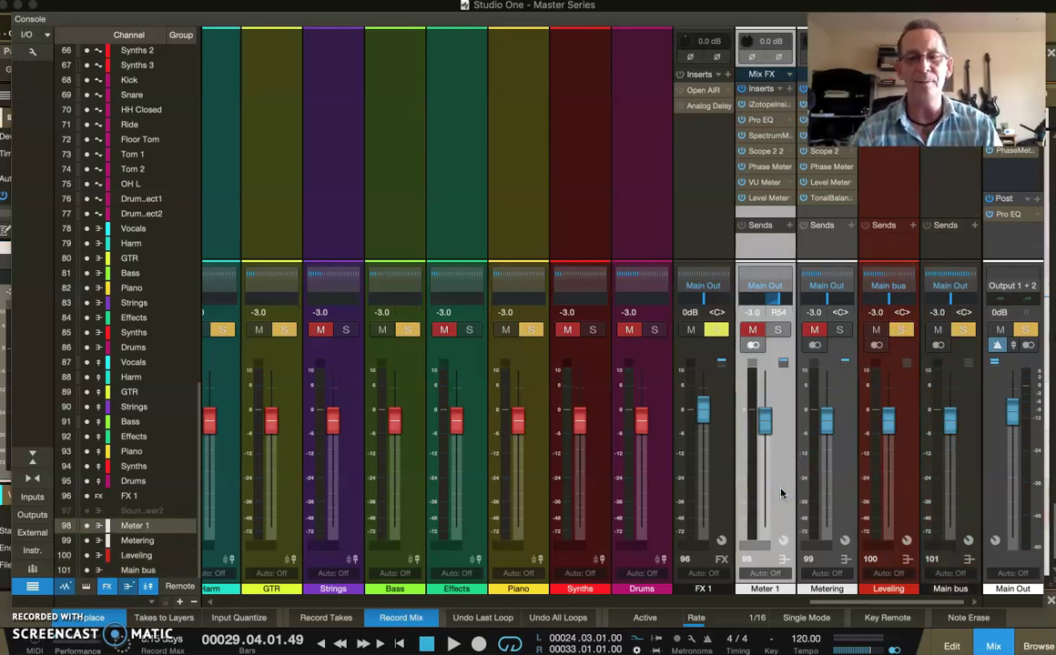
left_click(846, 503)
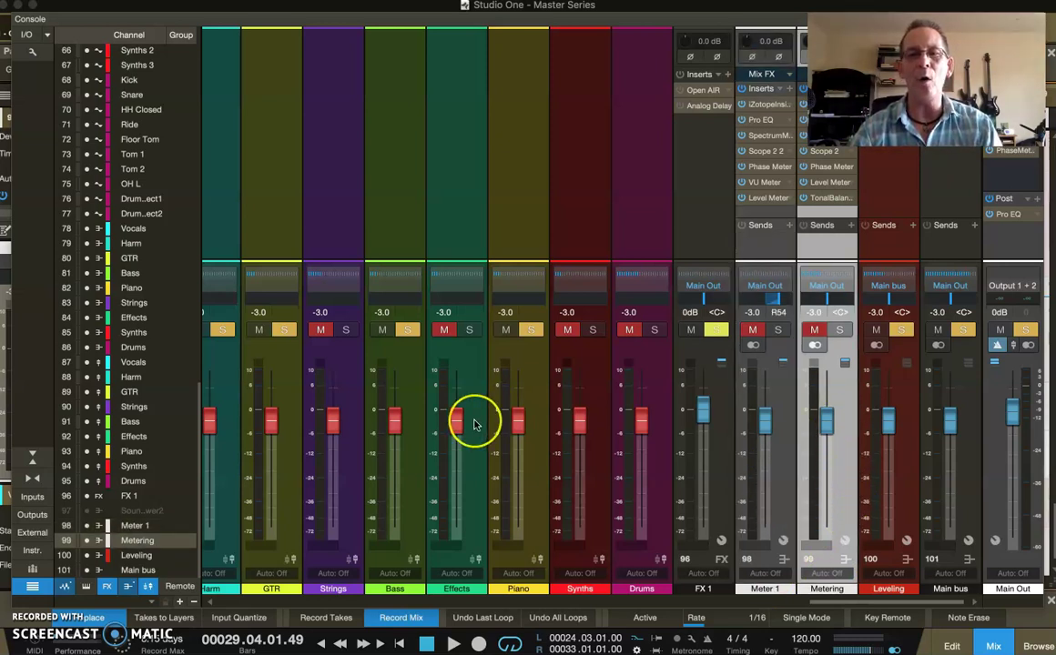
- Check the group buses' Metering sends and the Metering channel's analysis inserts, ending with the Meter 1 channel selected
scroll(475, 425, "left", 10)
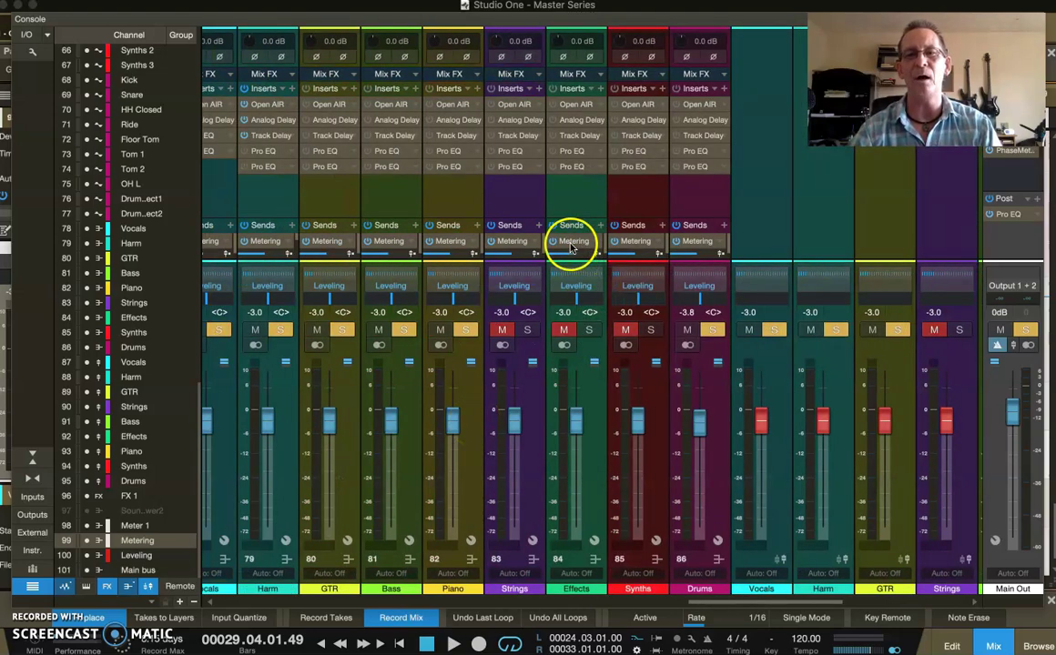
scroll(713, 383, "right", 10)
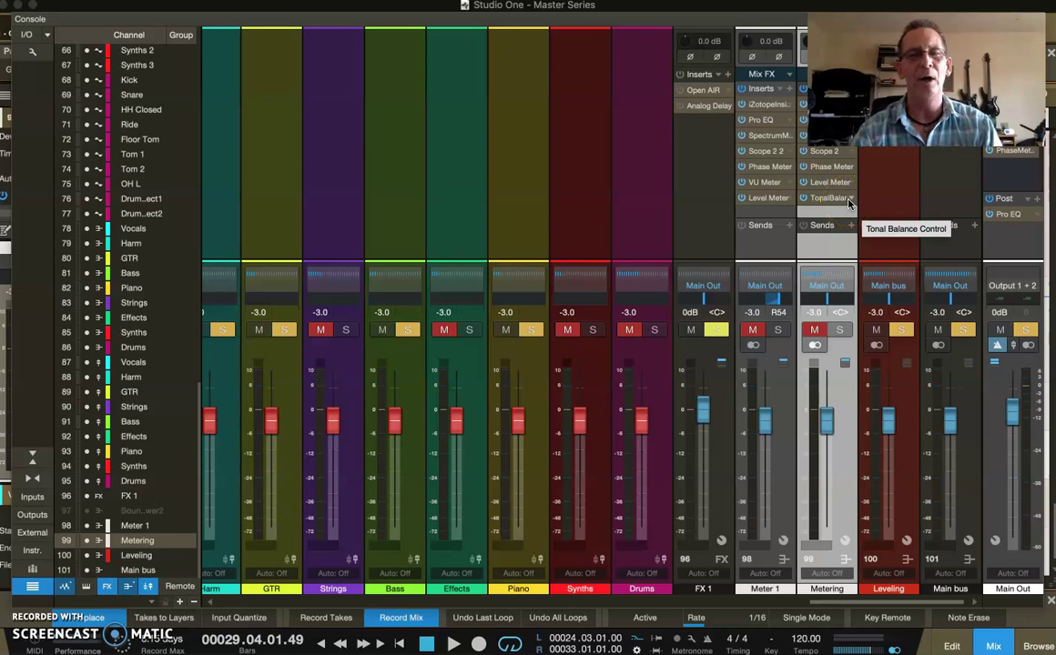
left_click(826, 423)
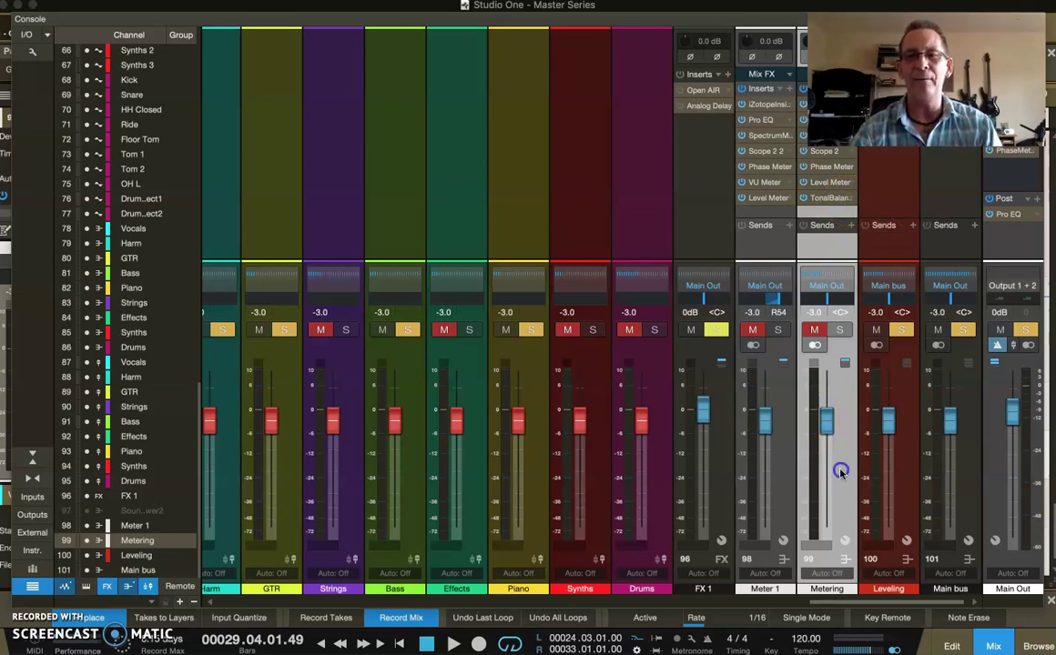
left_click(767, 400)
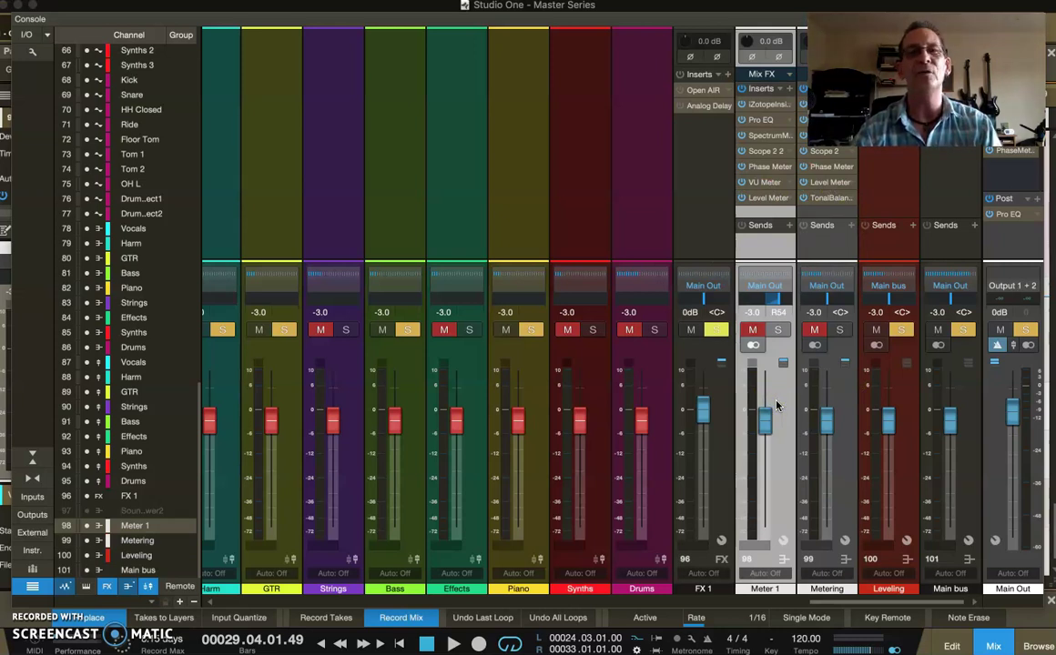
- Return to the arrangement and start playback from the Chorus marker at bar 25
scroll(776, 406, "left", 3)
left_click(993, 644)
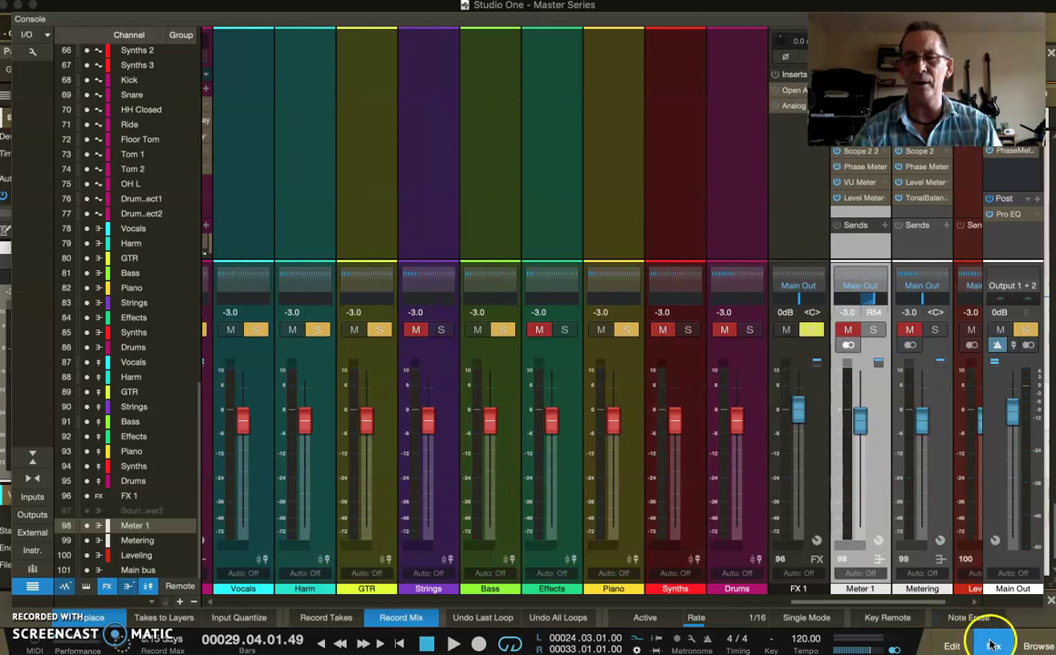
left_click(683, 91)
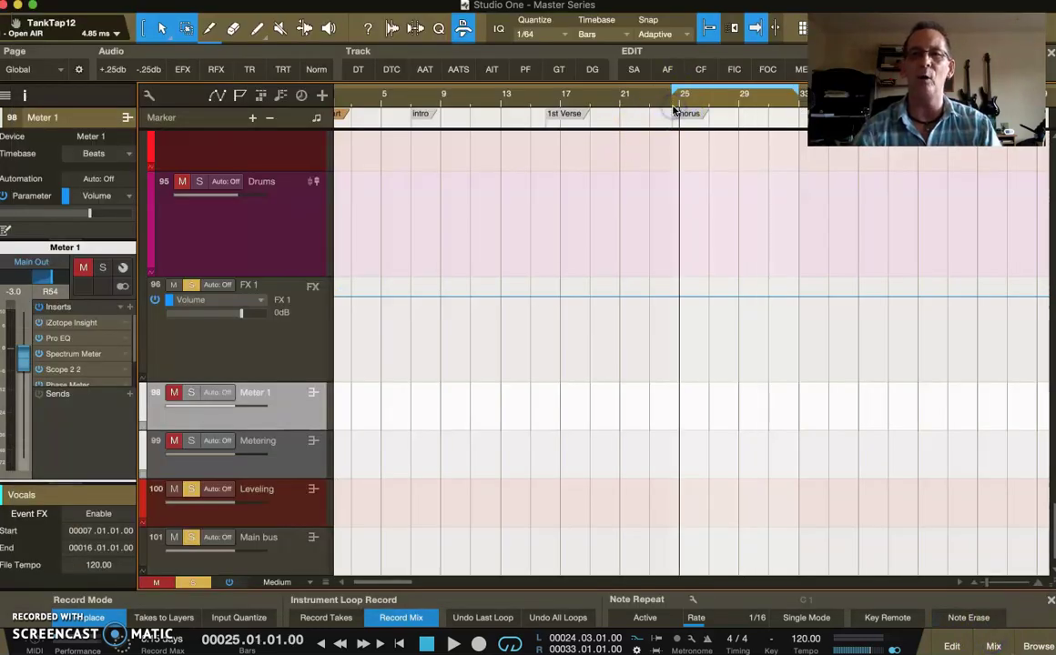
key("space")
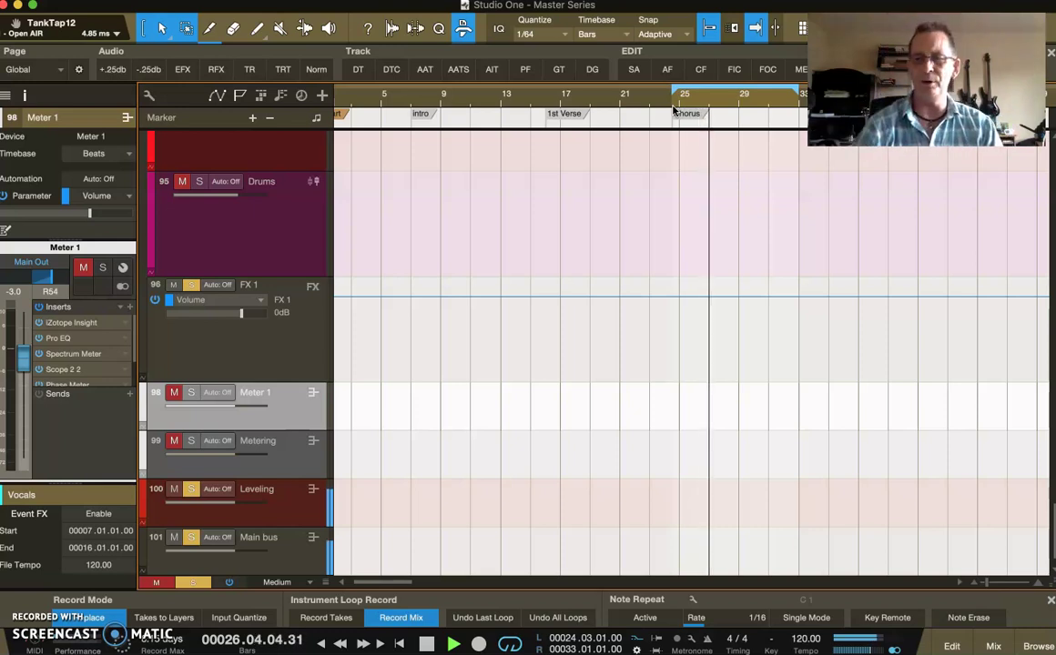
- Reopen the mixing console, route the Vocals bus output to Meter 1 and select the Vocals bus
left_click(993, 645)
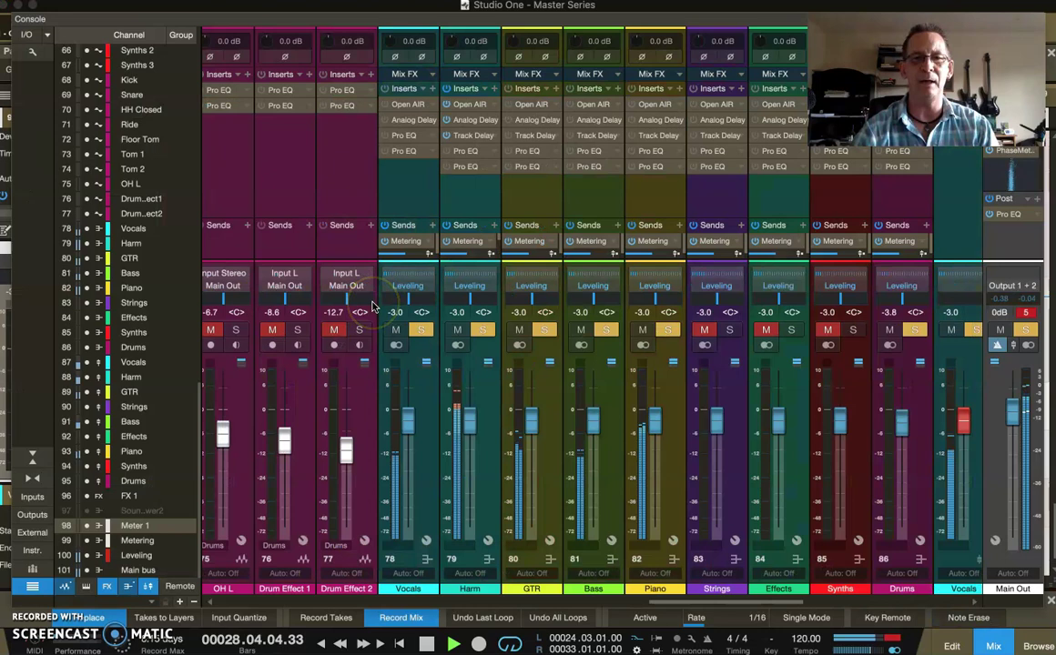
left_click(410, 287)
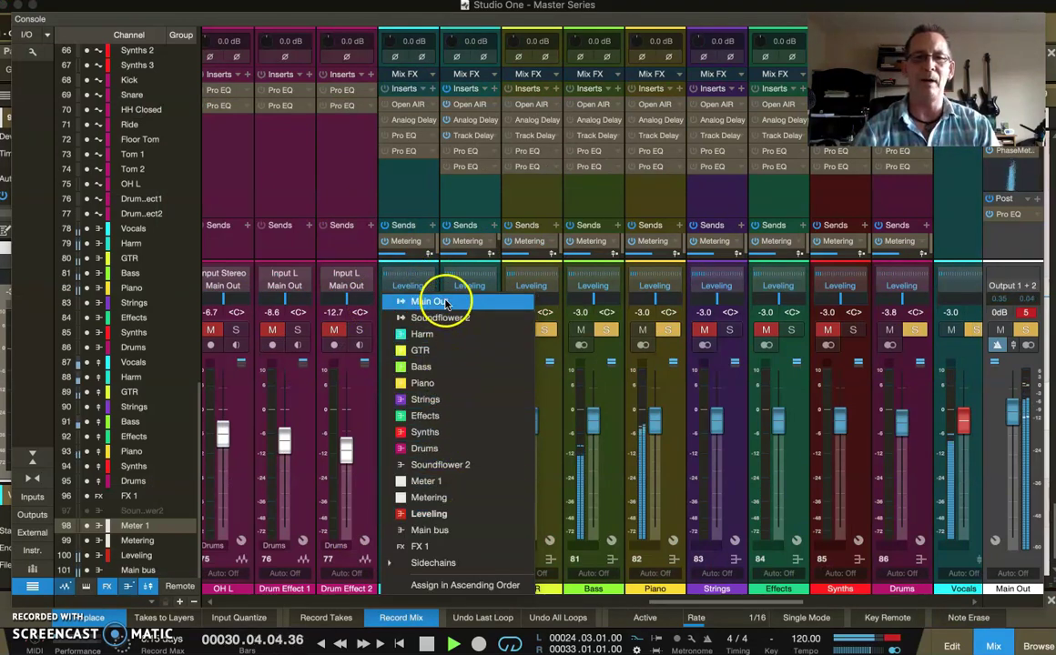
left_click(442, 481)
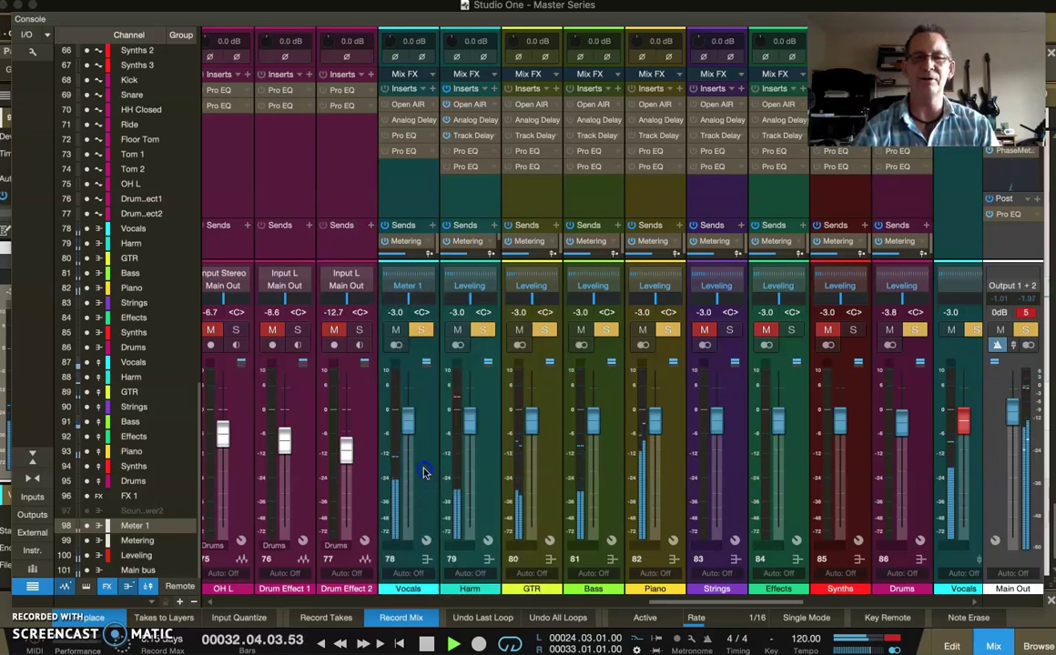
left_click(423, 472)
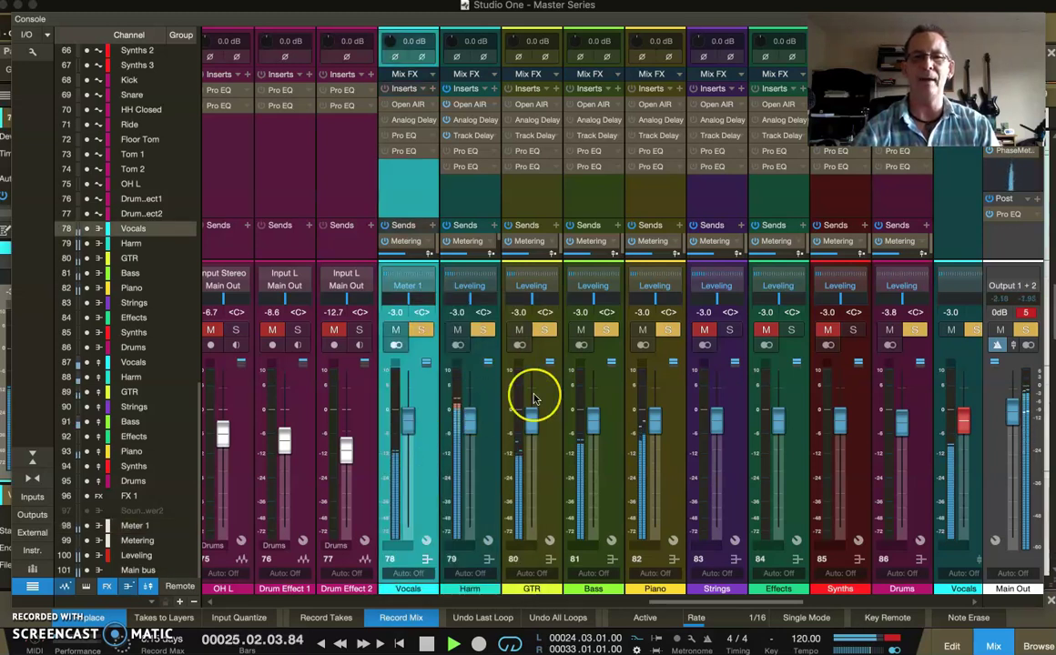
- Open the Pro EQ on the Meter 1 channel and inspect its list of sidechain sources
scroll(534, 398, "right", 8)
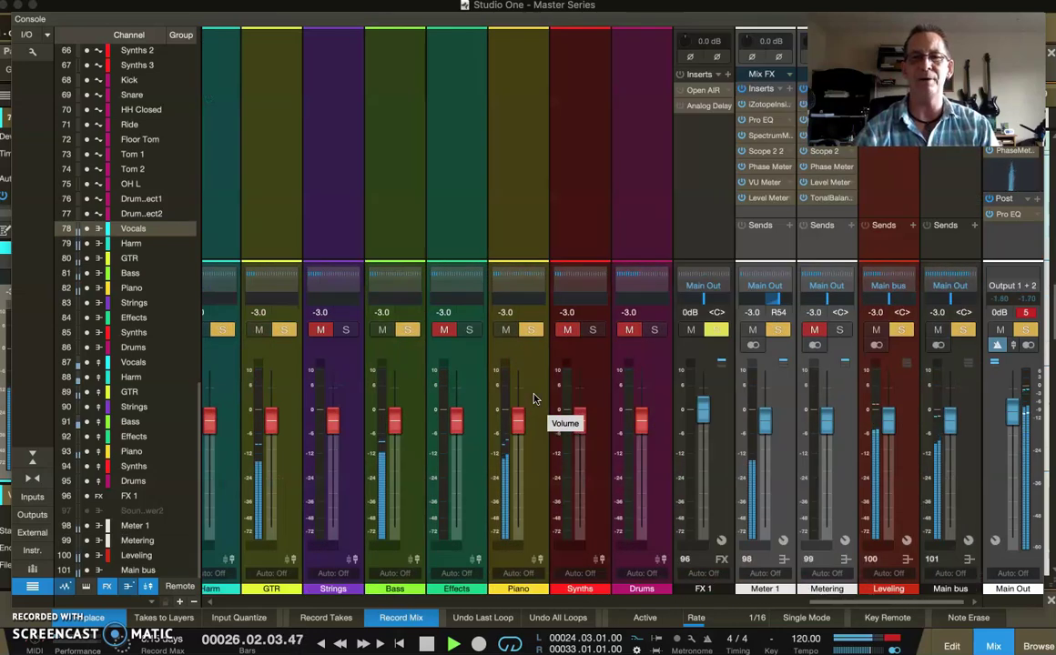
right_click(800, 137)
left_click(740, 120)
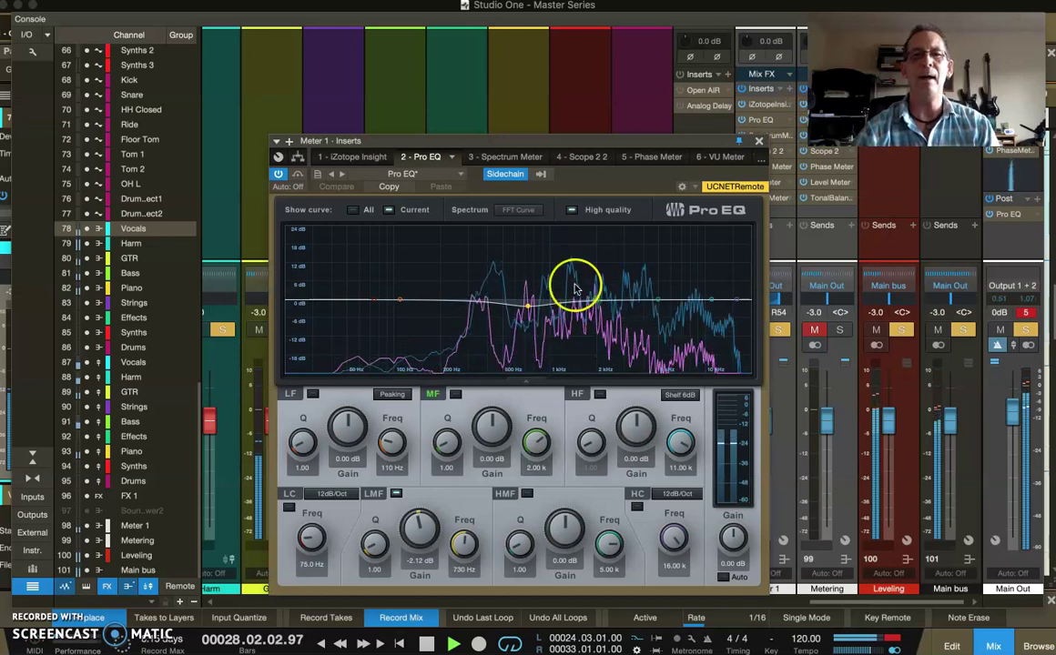
left_click(541, 174)
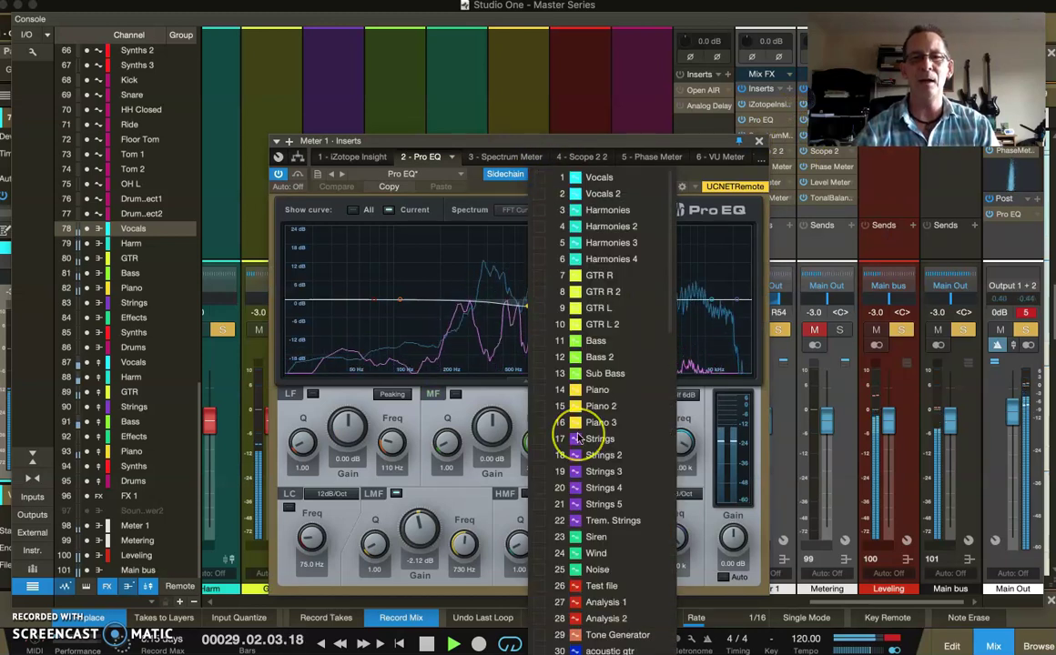
scroll(578, 439, "down", 15)
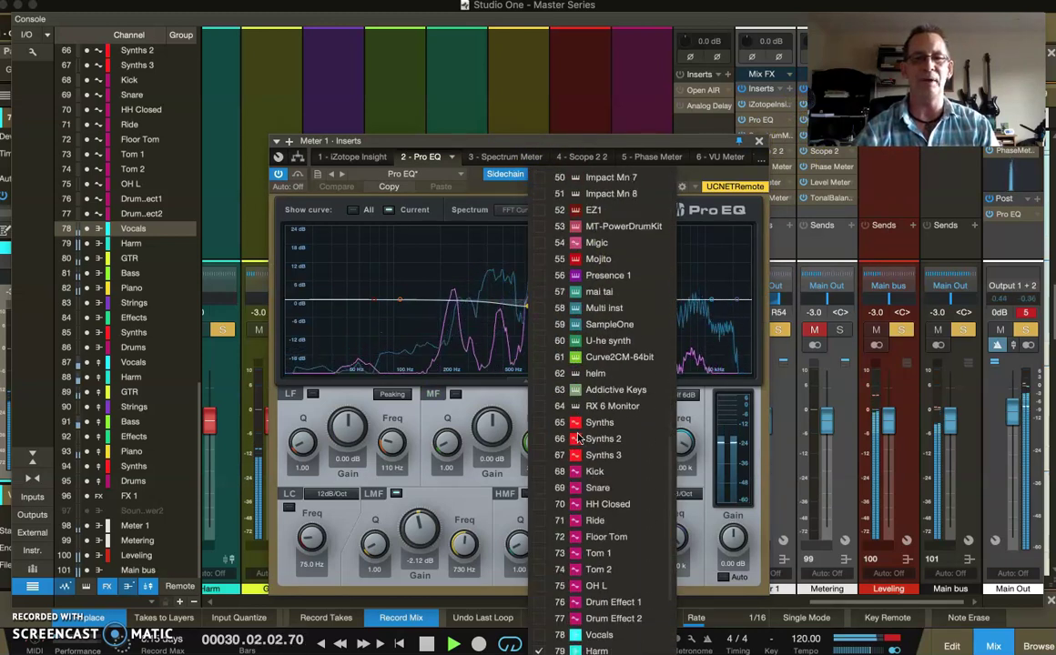
scroll(578, 439, "down", 3)
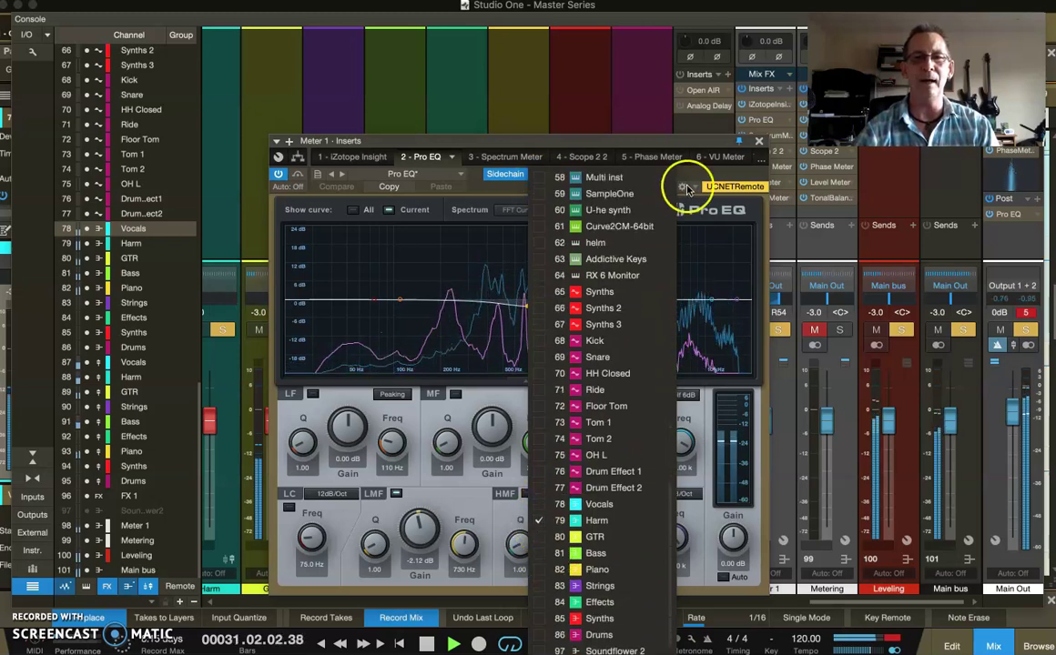
left_click(687, 145)
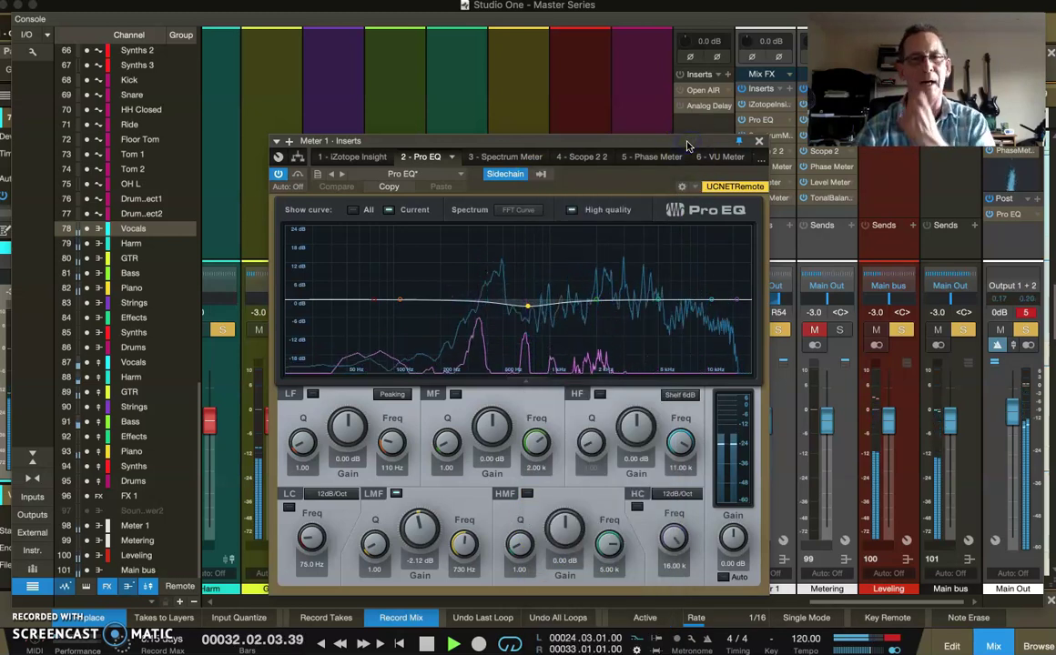
- Compare the vocal and sidechain spectra in Meter 1's Pro EQ display while the chorus loops
left_click(524, 429)
left_click(554, 344)
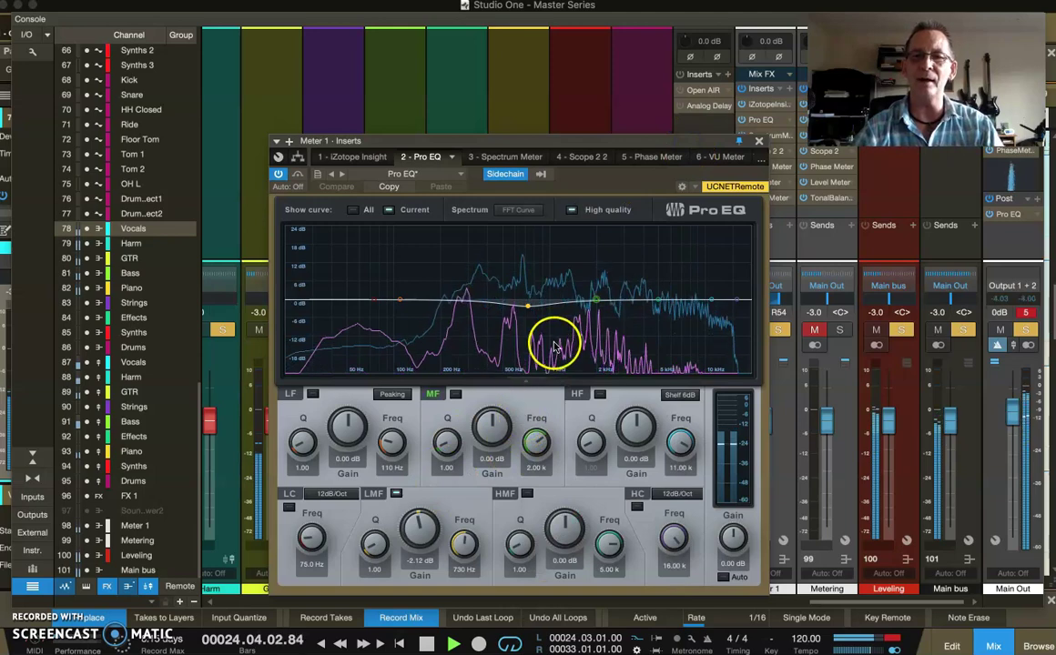
left_click(547, 341)
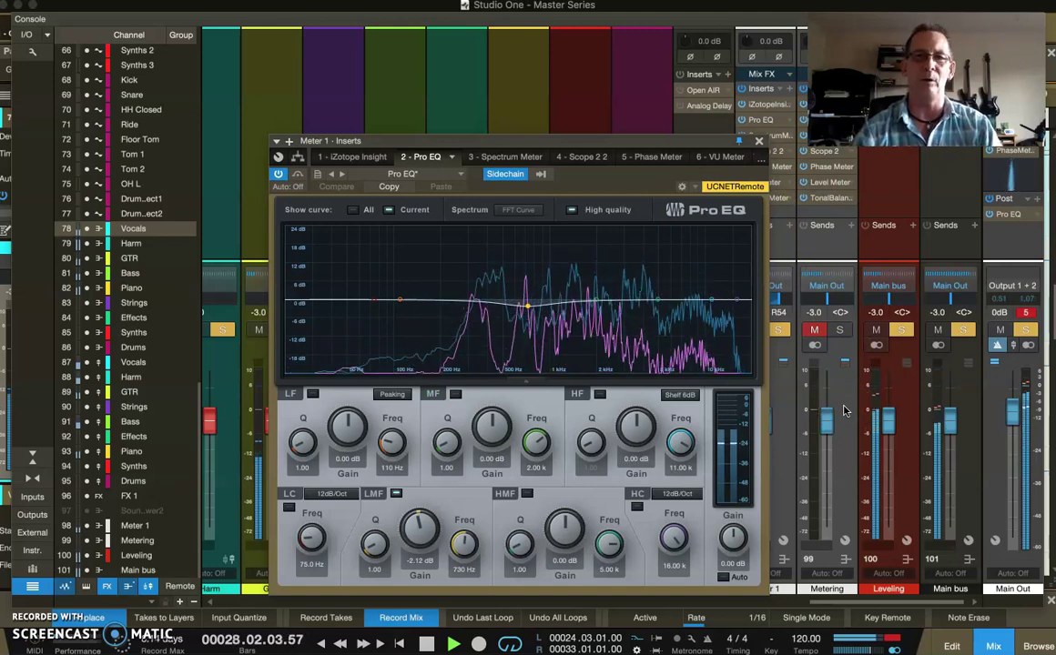
left_click(835, 336)
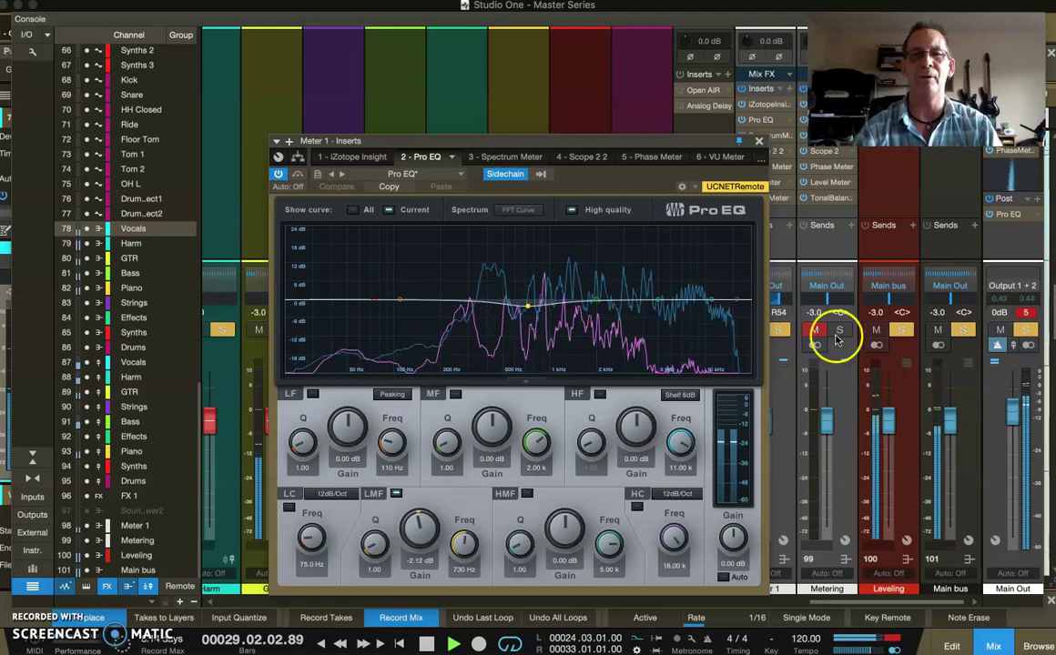
left_click(538, 290)
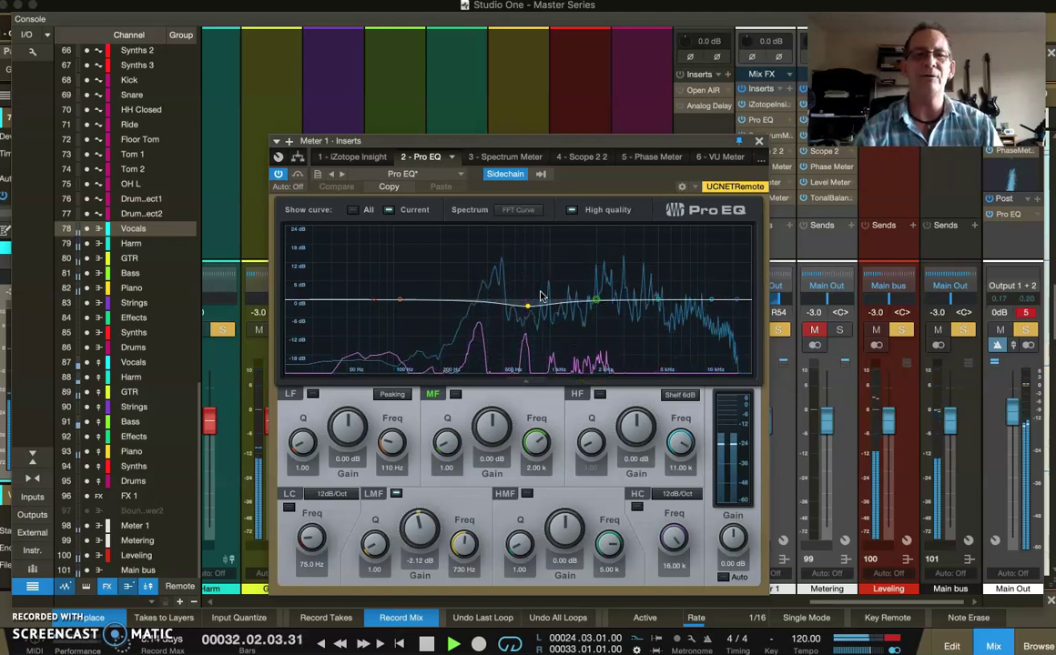
- Close the Meter 1 Pro EQ, go back to the group buses and stop playback
scroll(511, 119, "left", 10)
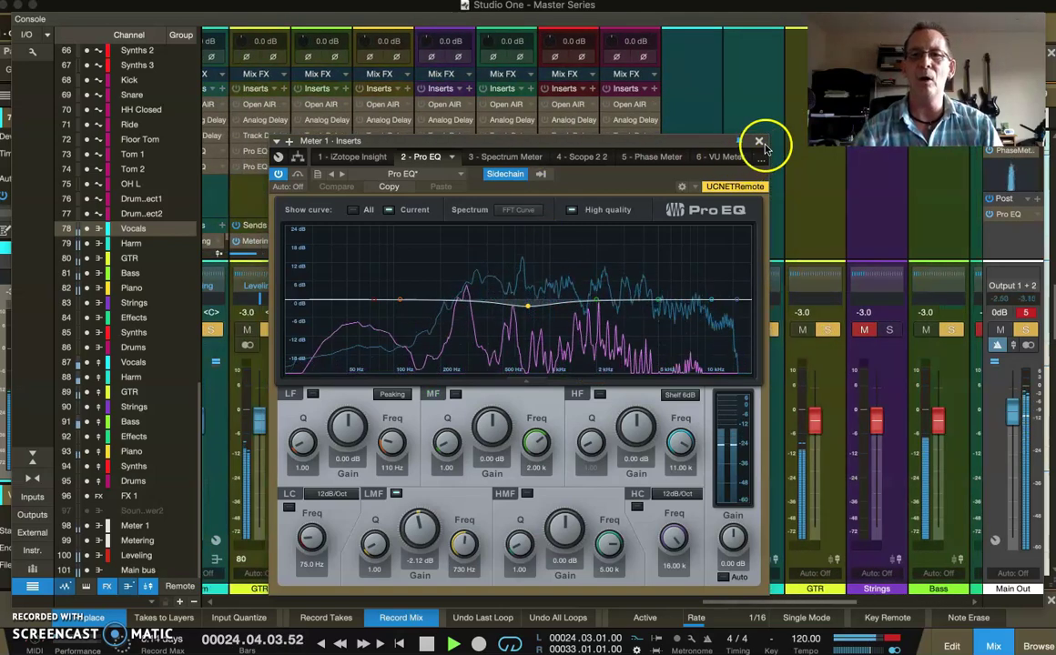
left_click(759, 143)
scroll(328, 396, "left", 3)
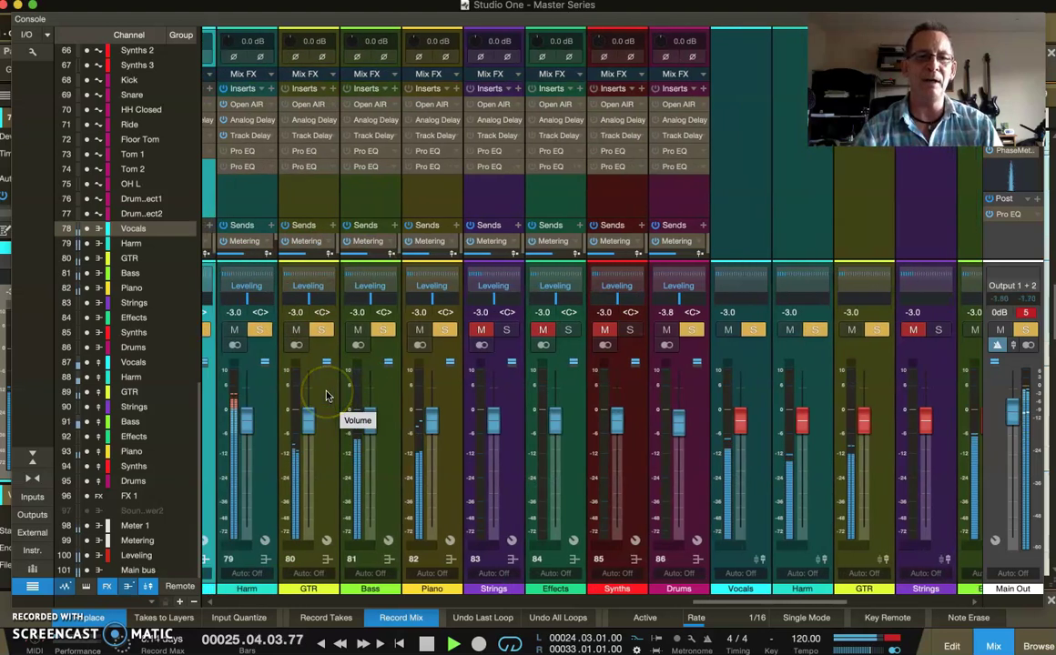
scroll(264, 405, "left", 3)
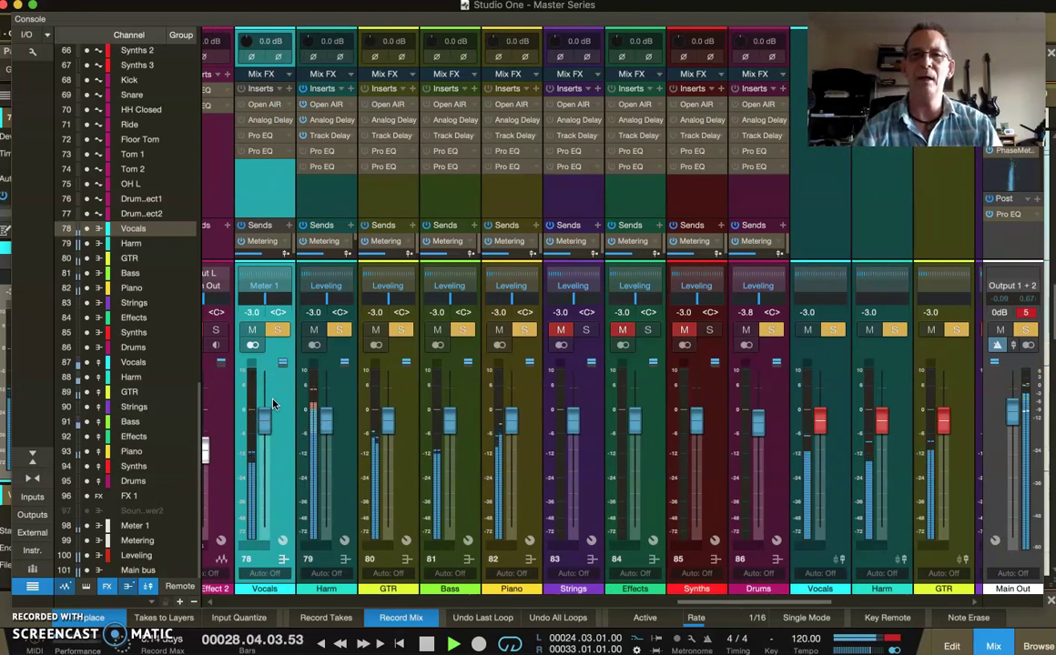
left_click(309, 405)
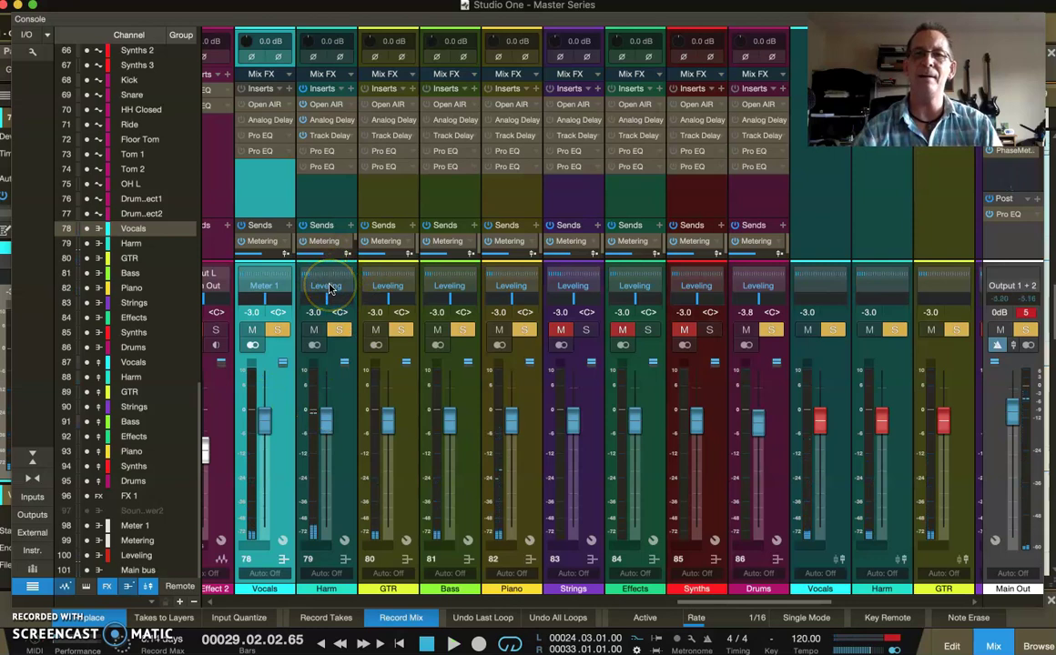
- Route the Vocals bus output back to Leveling
left_click(370, 339)
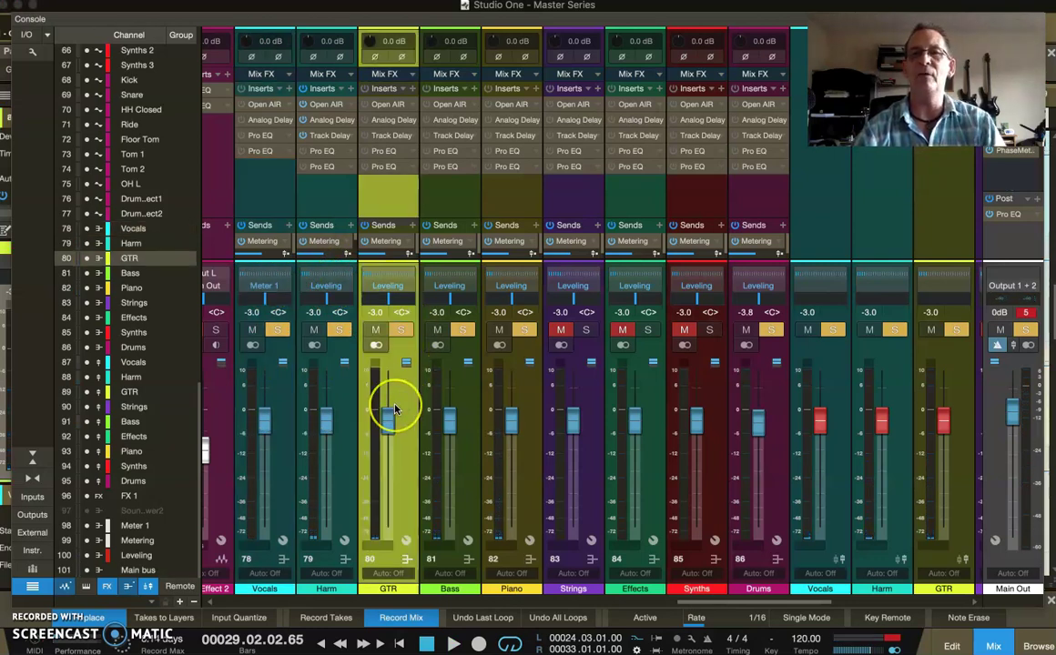
left_click(264, 288)
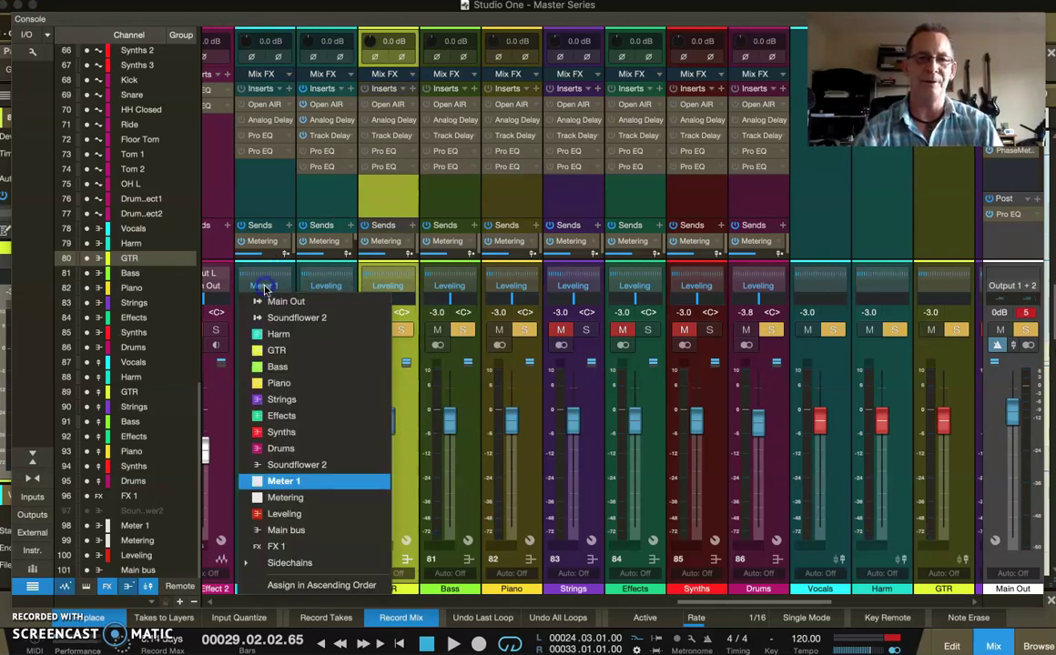
left_click_drag(244, 273, 283, 513)
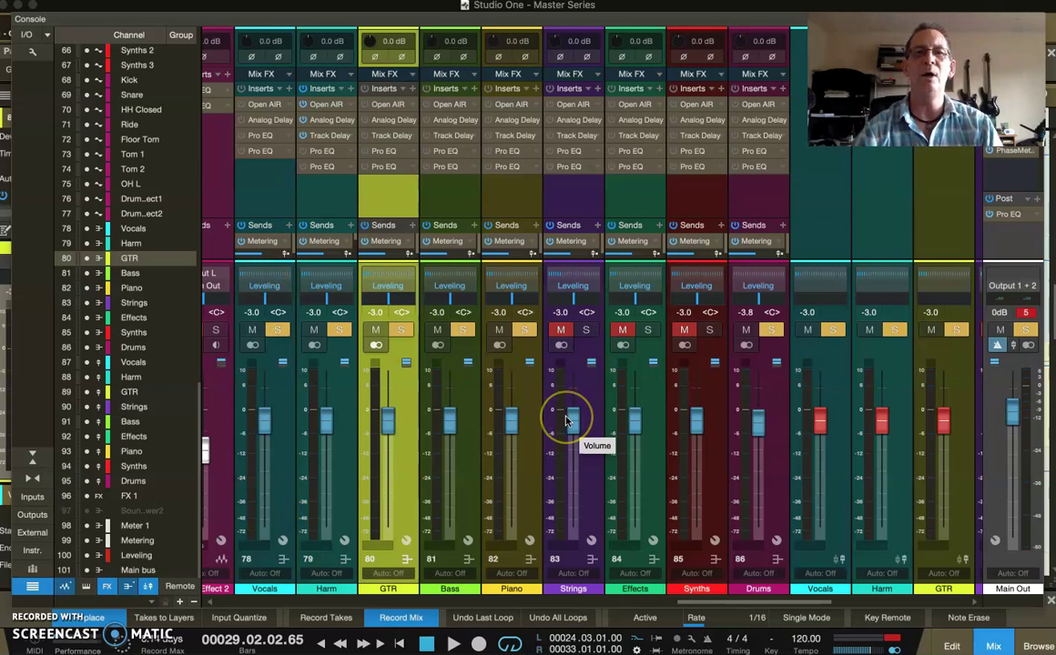
- Select the Meter 1 and Metering channels in turn to review their analysis inserts
scroll(566, 418, "right", 6)
scroll(566, 420, "right", 2)
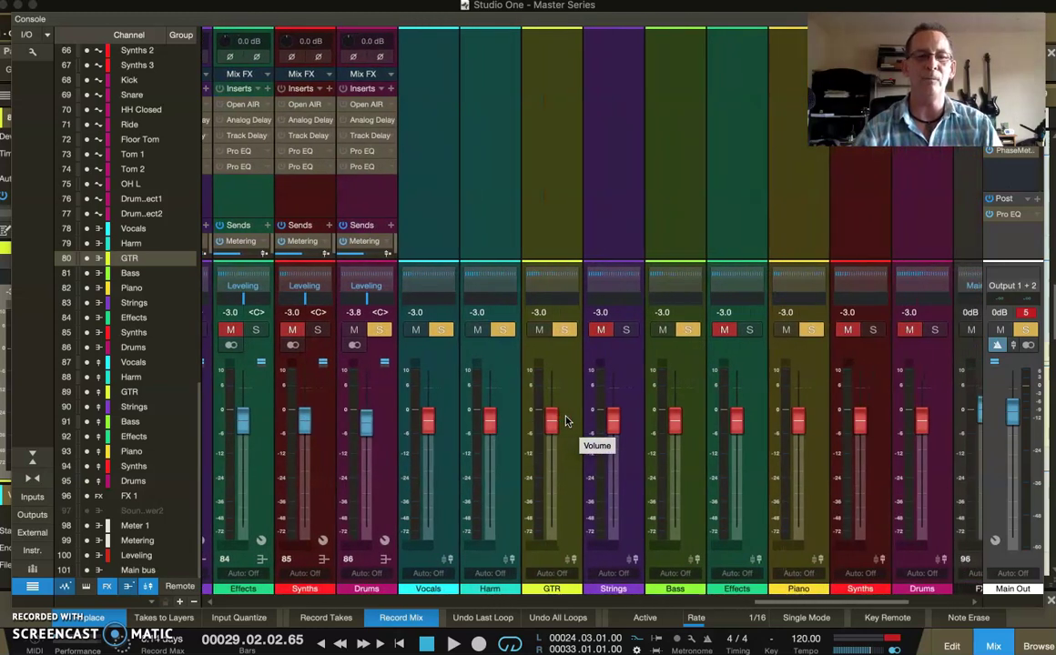
scroll(566, 421, "right", 5)
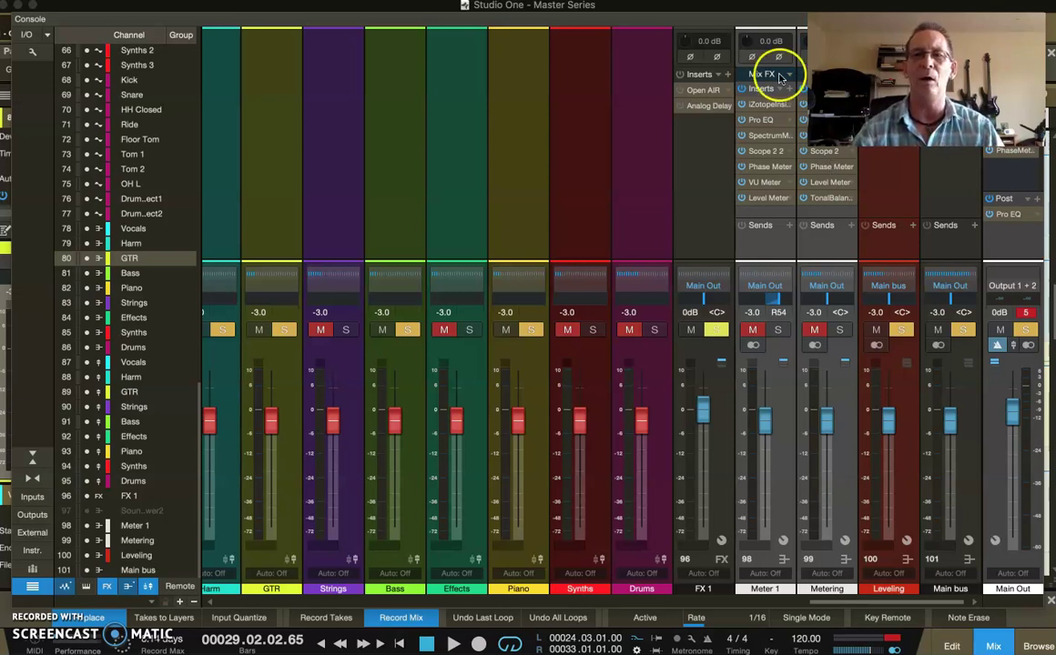
left_click(768, 241)
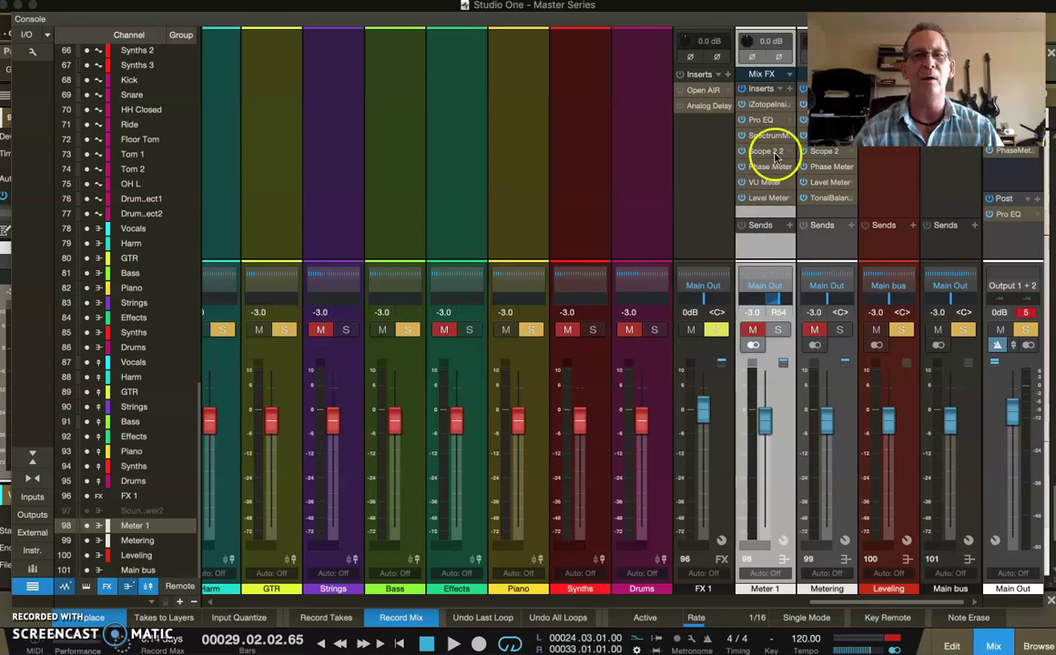
left_click(830, 219)
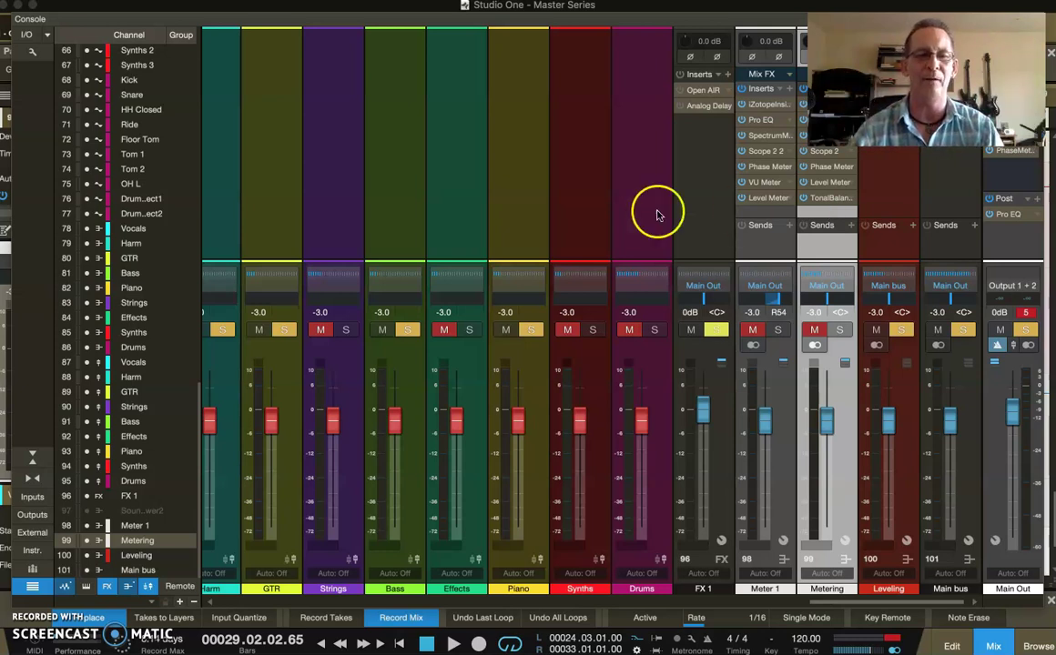
- Look through the individual tracks and group buses in the console, ending with the Harm bus selected
scroll(490, 271, "left", 3)
scroll(490, 271, "left", 10)
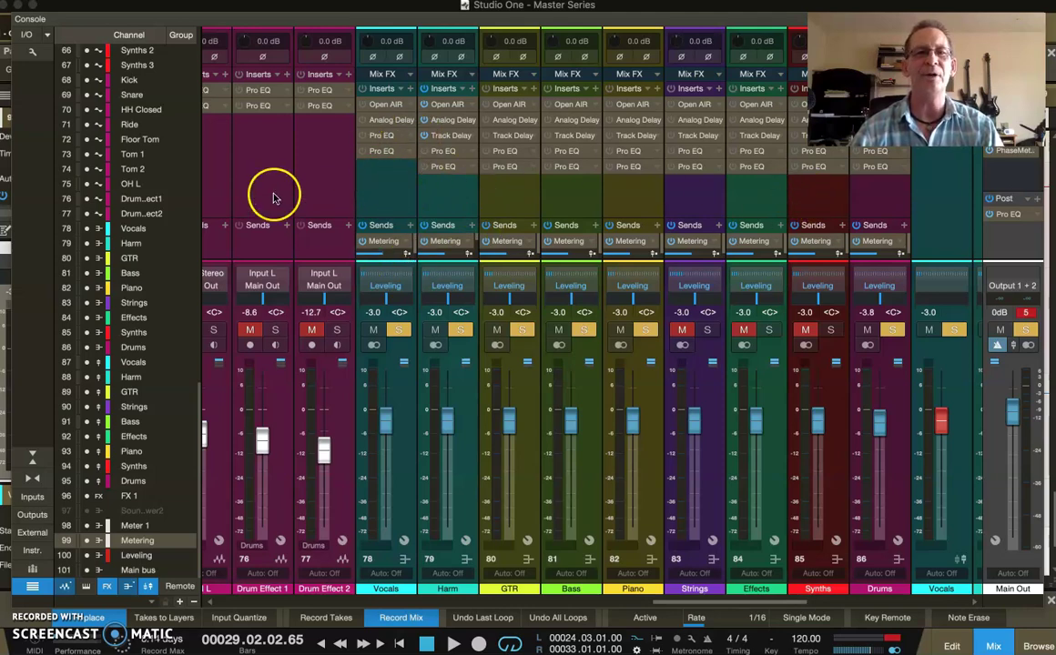
scroll(273, 198, "left", 15)
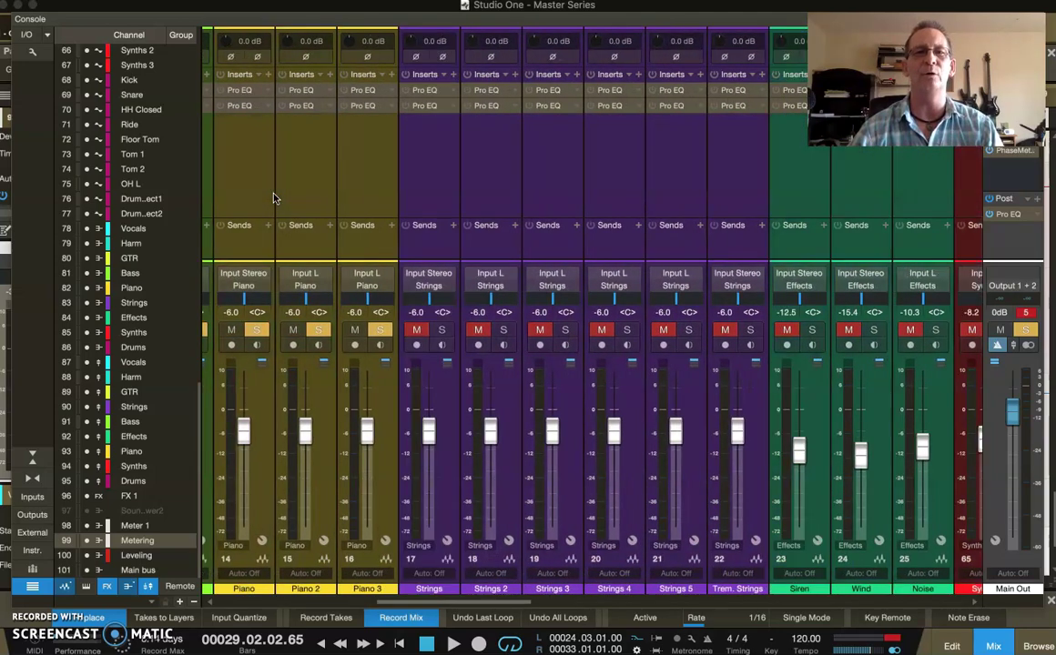
scroll(273, 197, "right", 15)
scroll(273, 198, "left", 5)
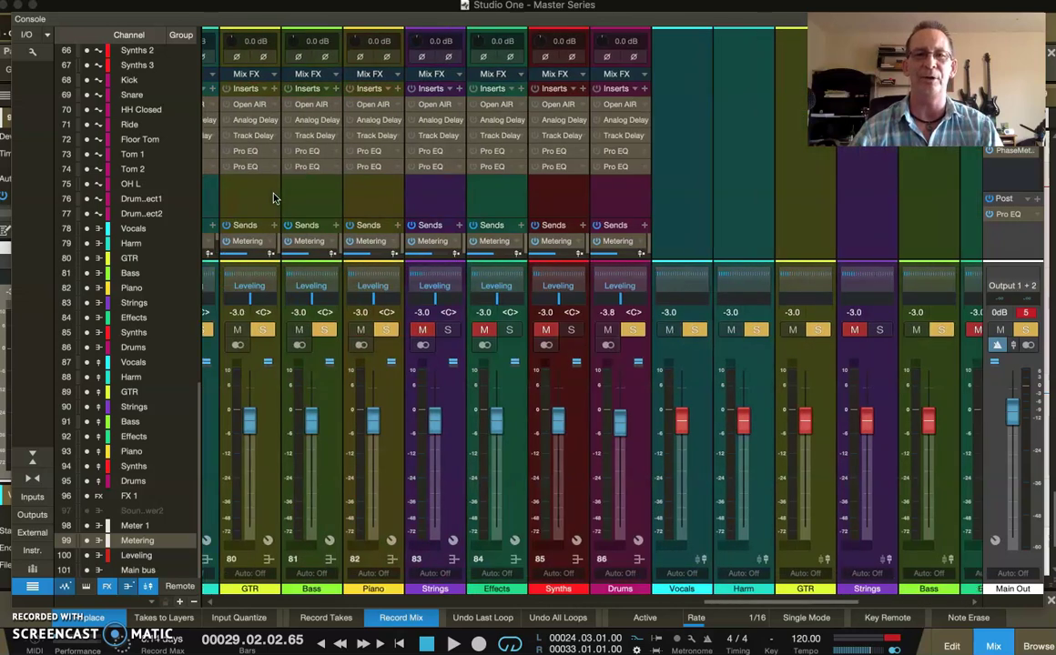
scroll(274, 197, "left", 3)
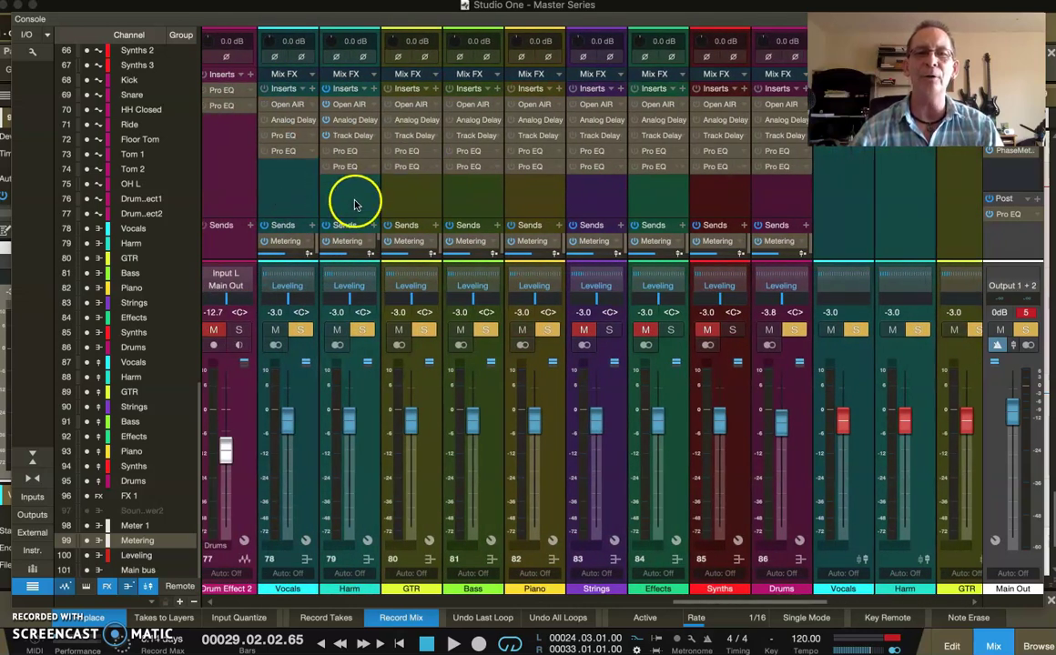
left_click(355, 204)
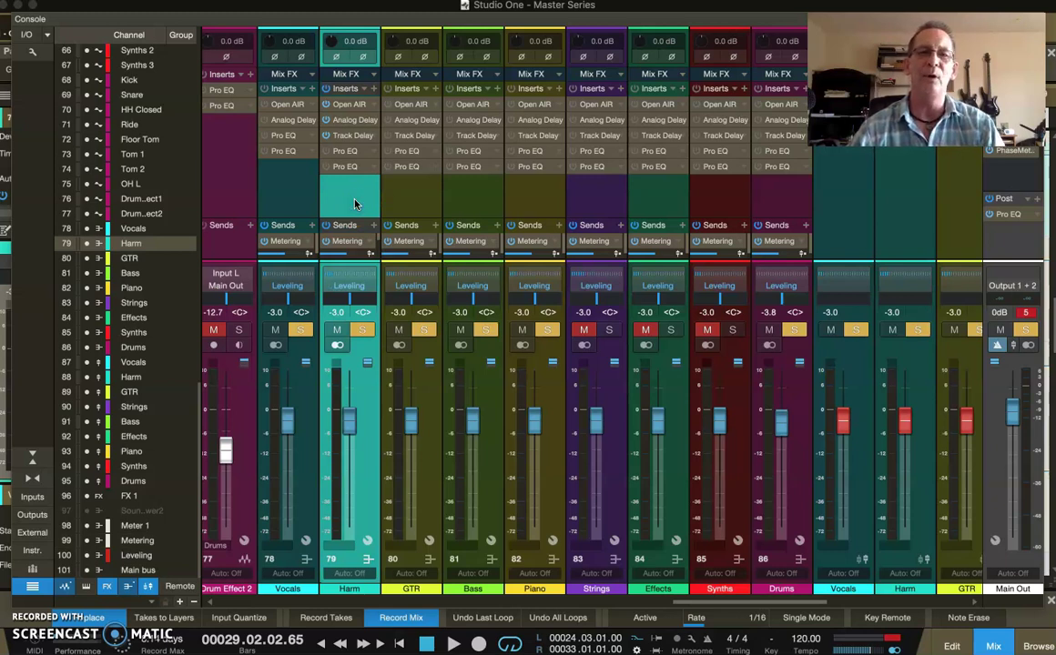
left_click(318, 177)
left_click(346, 182)
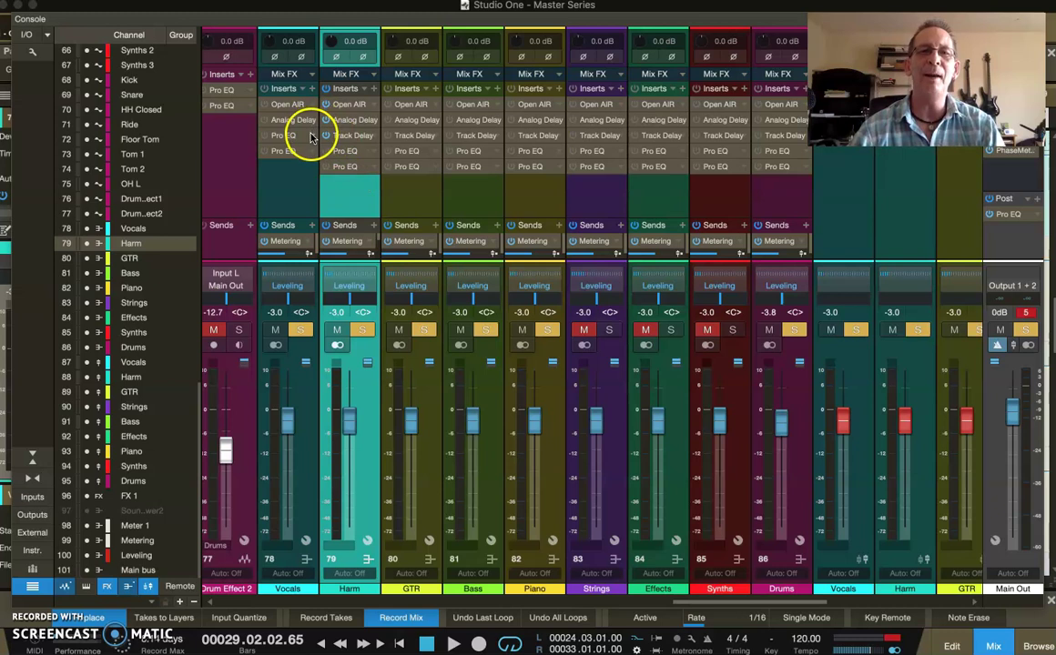
- Open the Pro EQ in the Vocals bus's third insert slot and switch it on
right_click(328, 151)
left_click(329, 152)
left_click(464, 337)
left_click(239, 208)
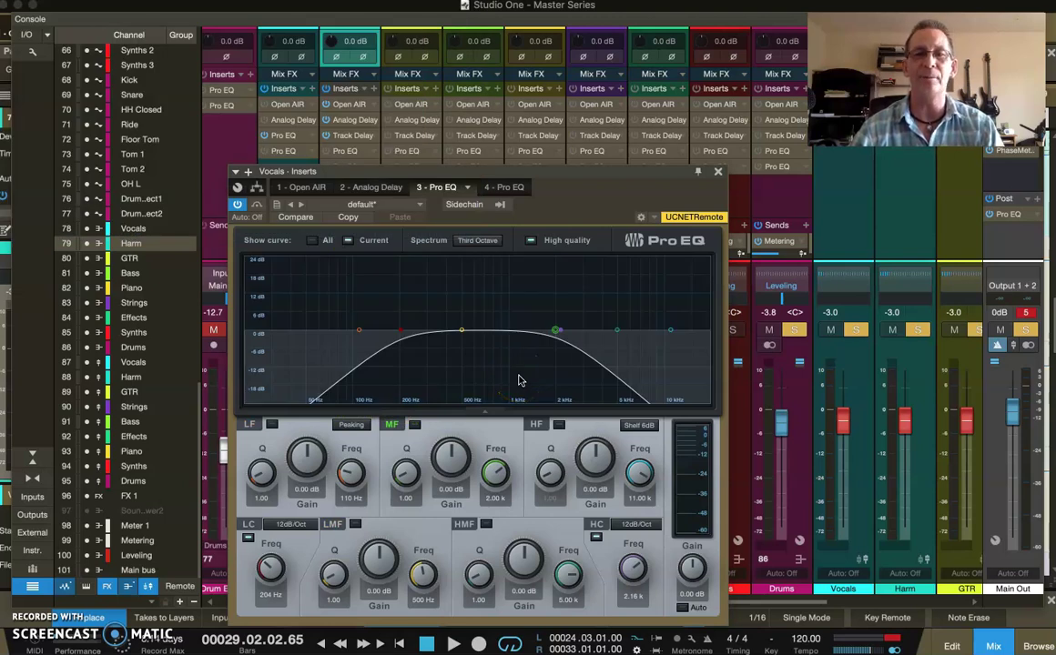
- Set the third-slot Pro EQ's high cut to 3.75 kHz and its low cut to about 99 Hz
mouse_move(631, 566)
left_mouse_down()
mouse_move(630, 545)
mouse_move(632, 565)
left_mouse_up()
left_click(280, 592)
left_click_drag(279, 592, 264, 579)
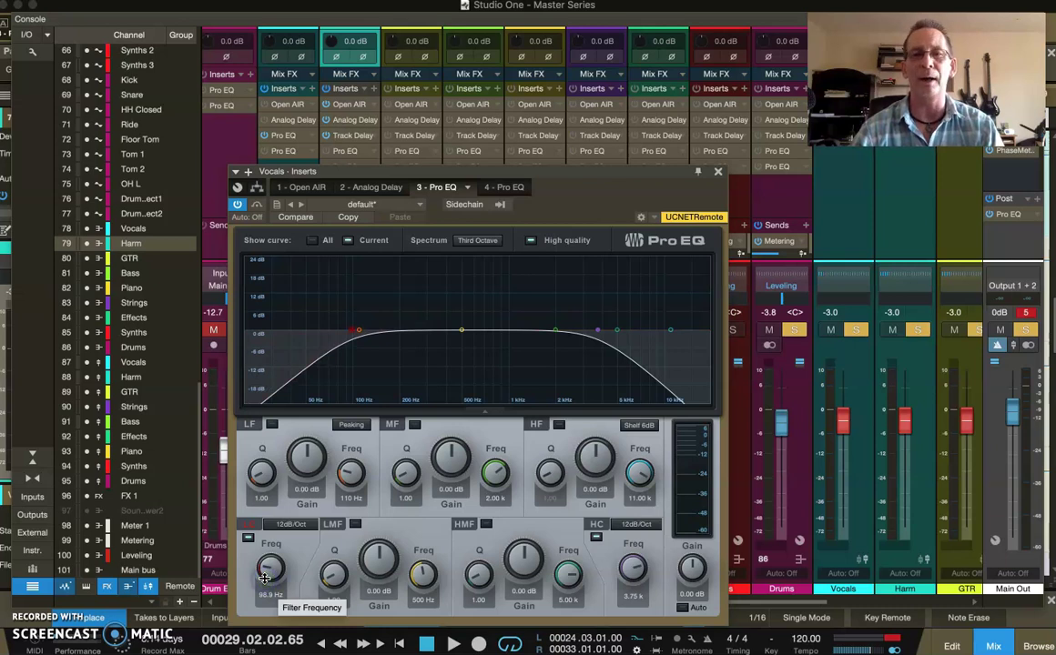
- Switch on the Vocals bus's fourth-slot Pro EQ and boost its LMF band by 4.47 dB at 2.01 kHz
left_click(510, 187)
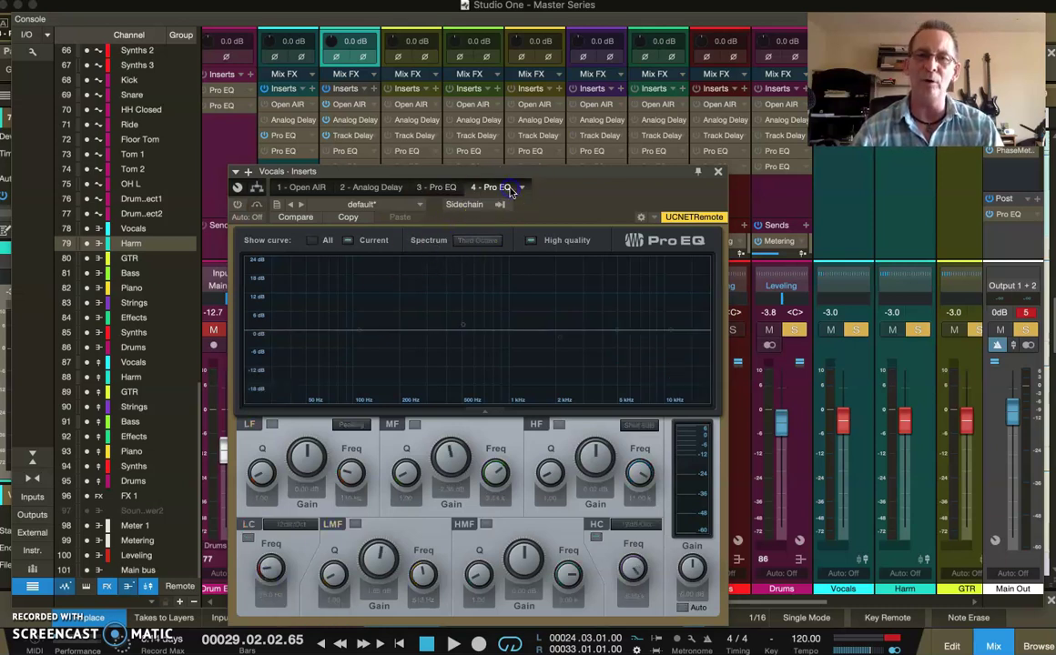
left_click(237, 203)
left_click(462, 326)
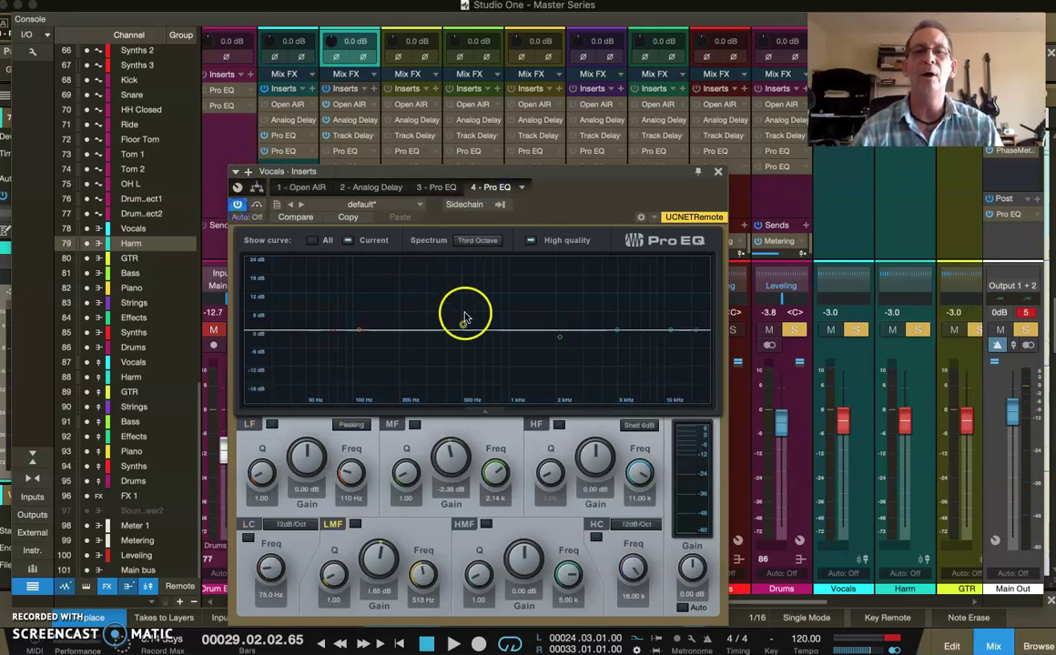
left_click_drag(462, 326, 556, 319)
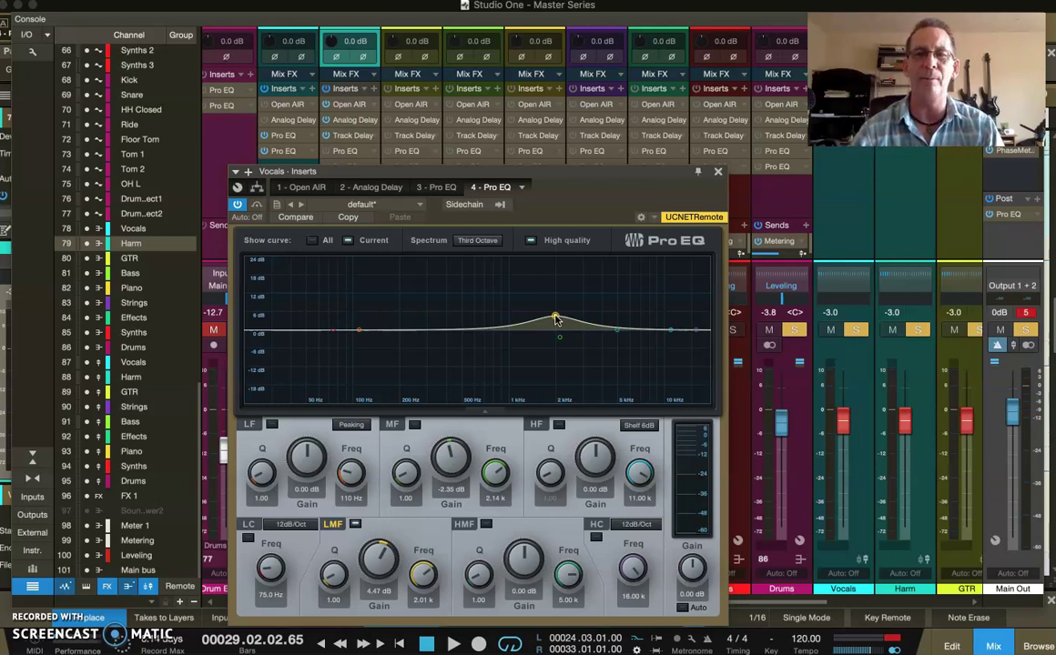
- Boost the HF band by 7.53 dB at 10.68 kHz and move the LMF band to -2.82 dB at 111 Hz
left_click_drag(555, 317, 559, 318)
left_click_drag(671, 331, 669, 310)
left_click_drag(555, 319, 361, 343)
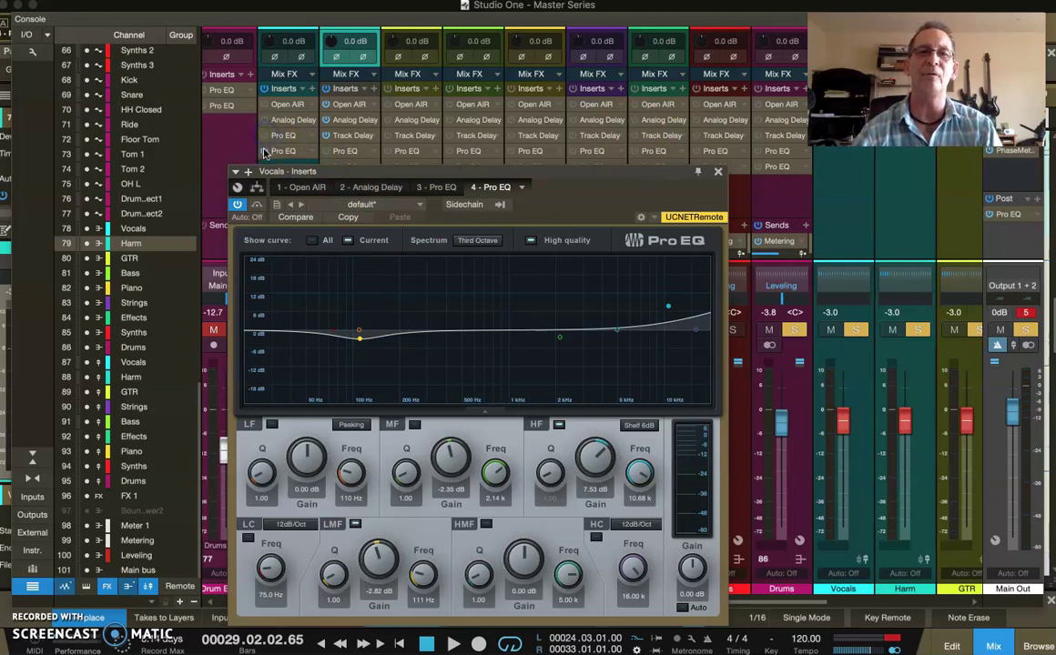
- Close the Vocals bus inserts window and select the Tom 1 track among the drum channels
left_click(718, 171)
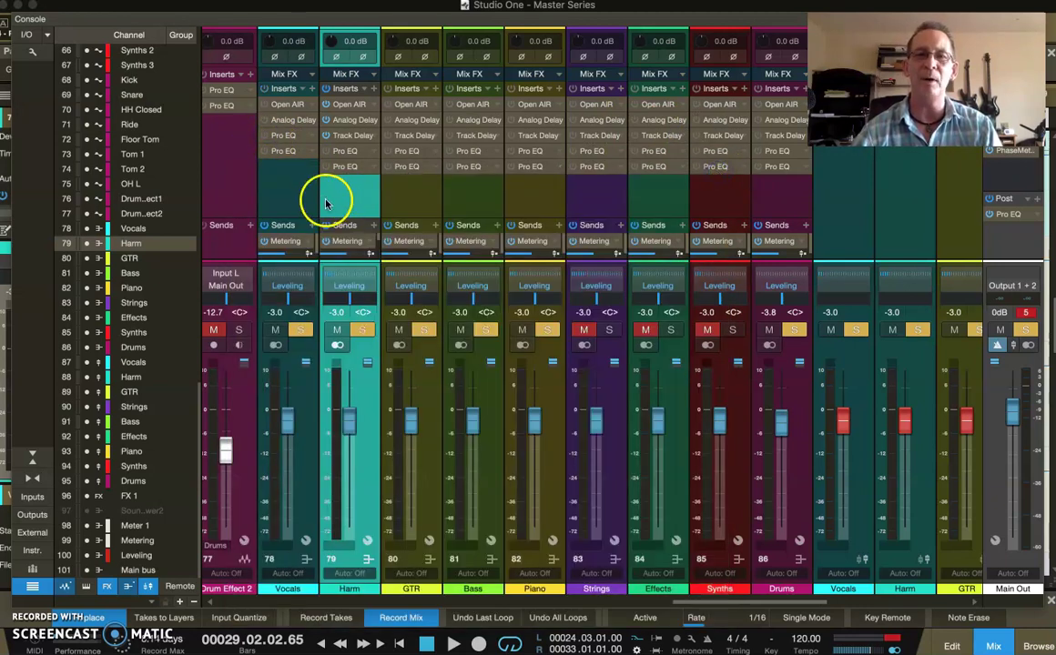
scroll(296, 192, "left", 6)
left_click(373, 193)
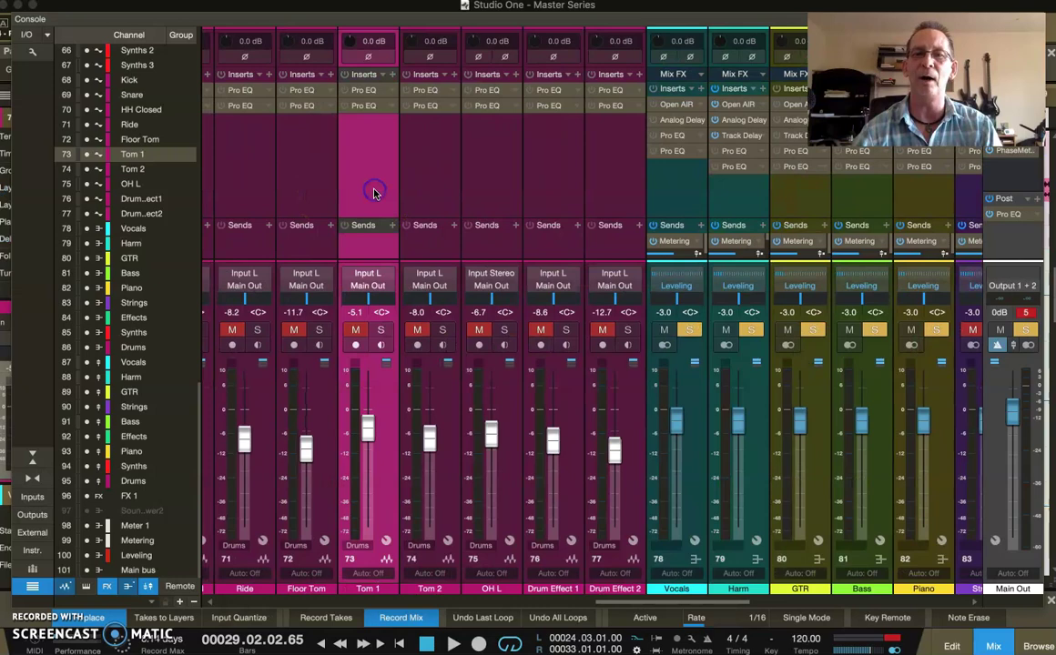
- Inspect the insert slots of the individual tracks, selecting Strings 3 and the HH Closed drum track
scroll(372, 191, "left", 10)
left_click(505, 194)
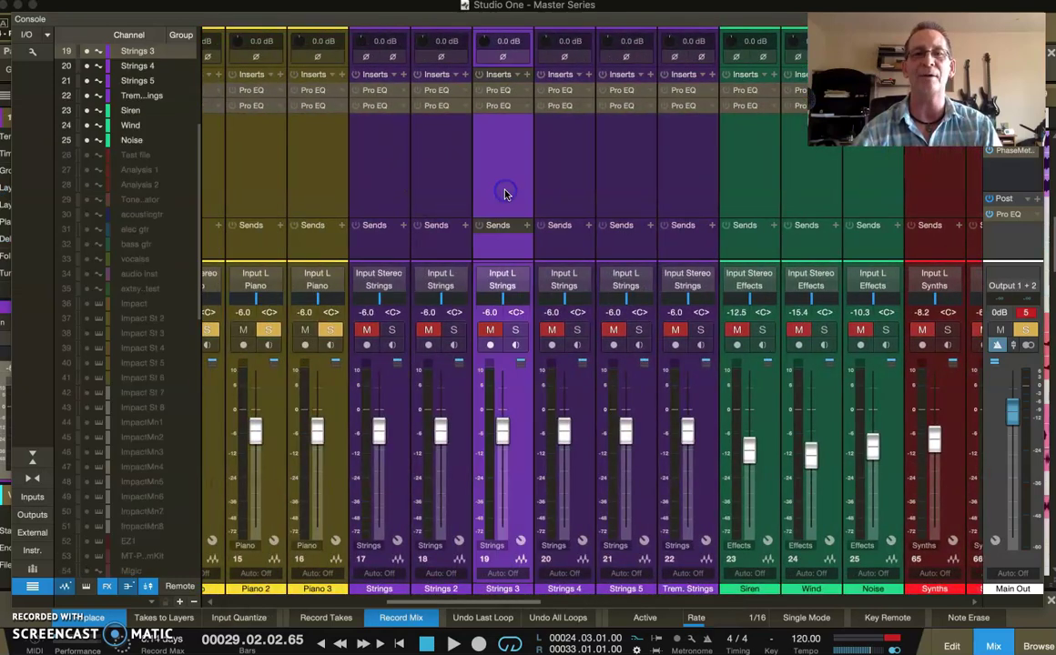
scroll(503, 194, "right", 12)
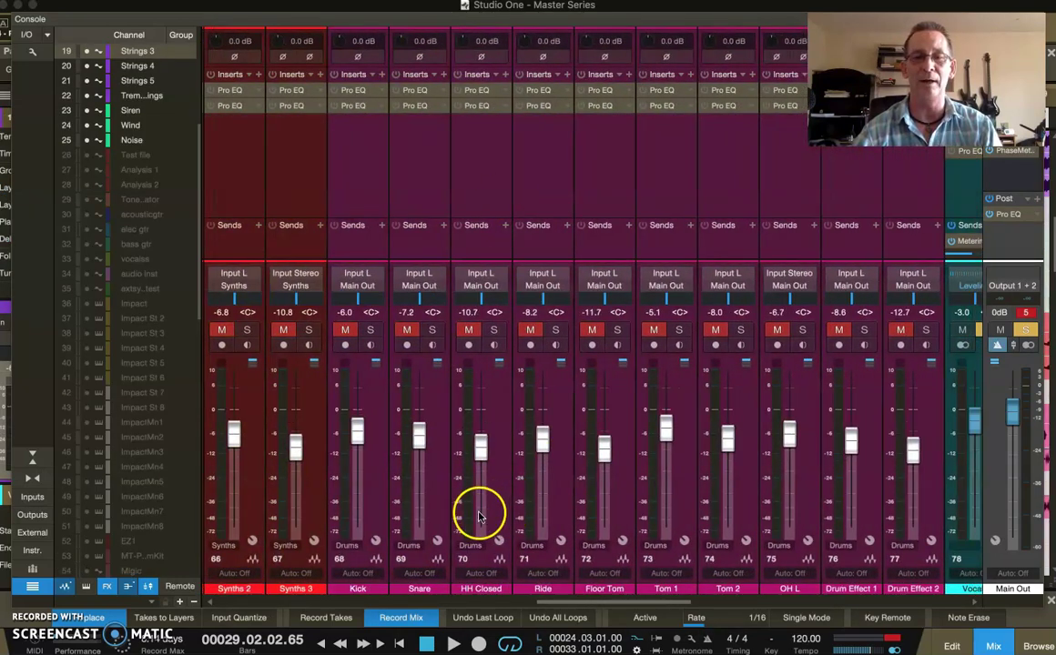
left_click(488, 189)
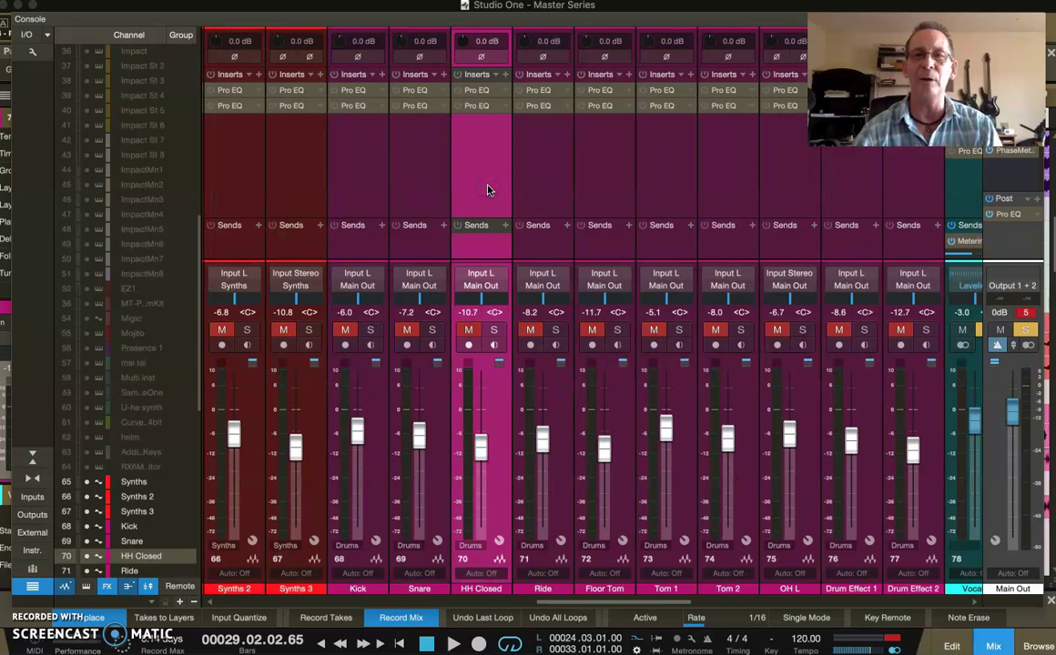
- Compare the Harm bus's insert chain with the individual tracks, selecting the Harm bus and returning to HH Closed
scroll(488, 190, "right", 10)
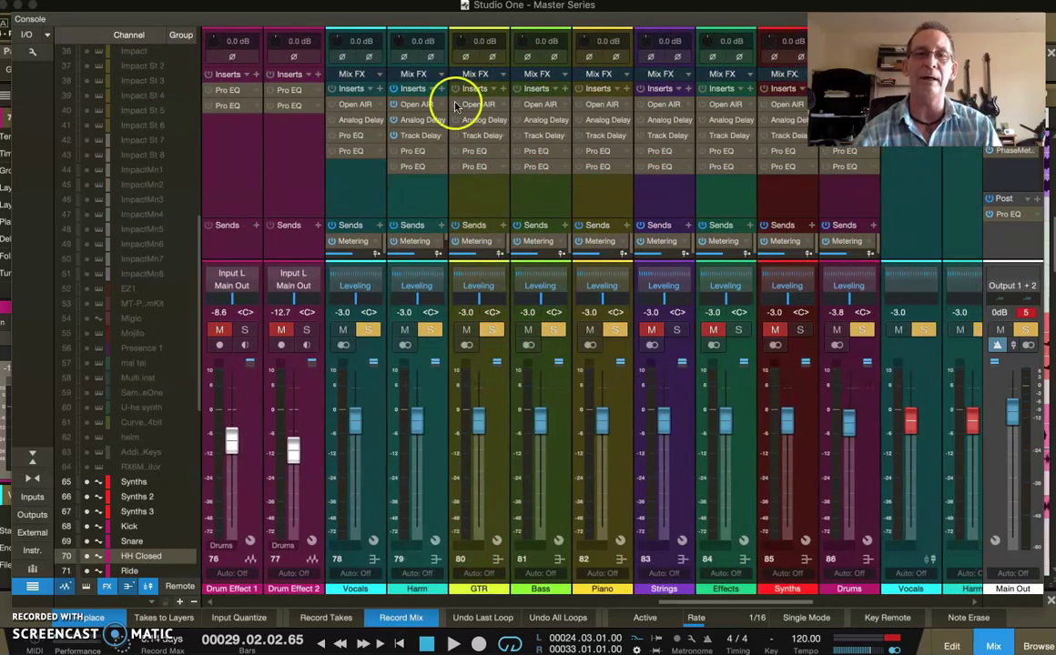
left_click(419, 141)
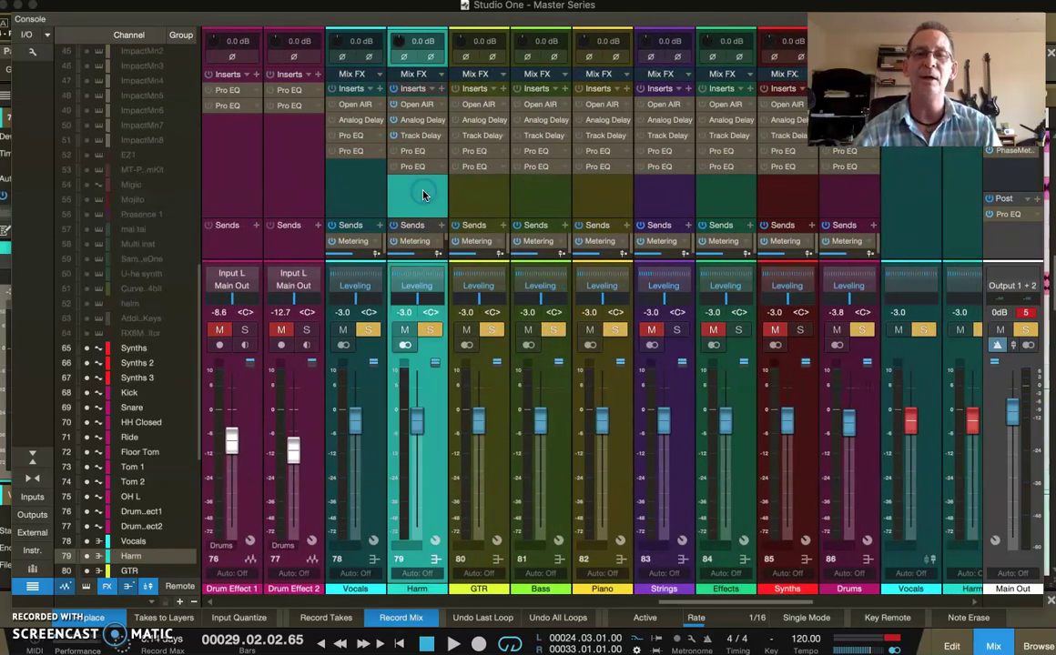
scroll(423, 195, "left", 10)
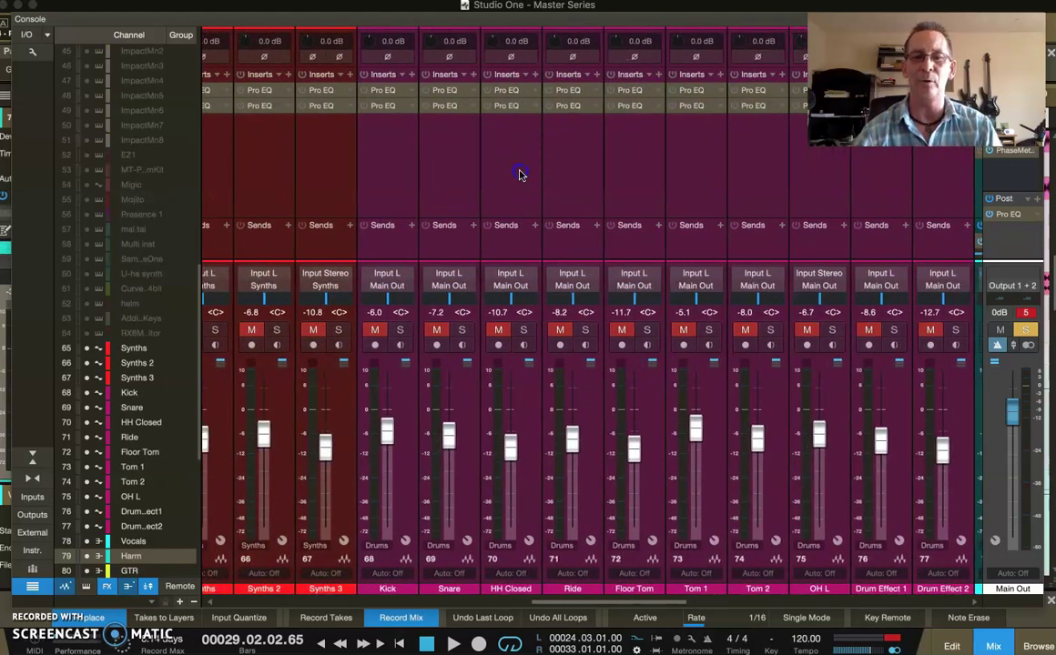
left_click(520, 172)
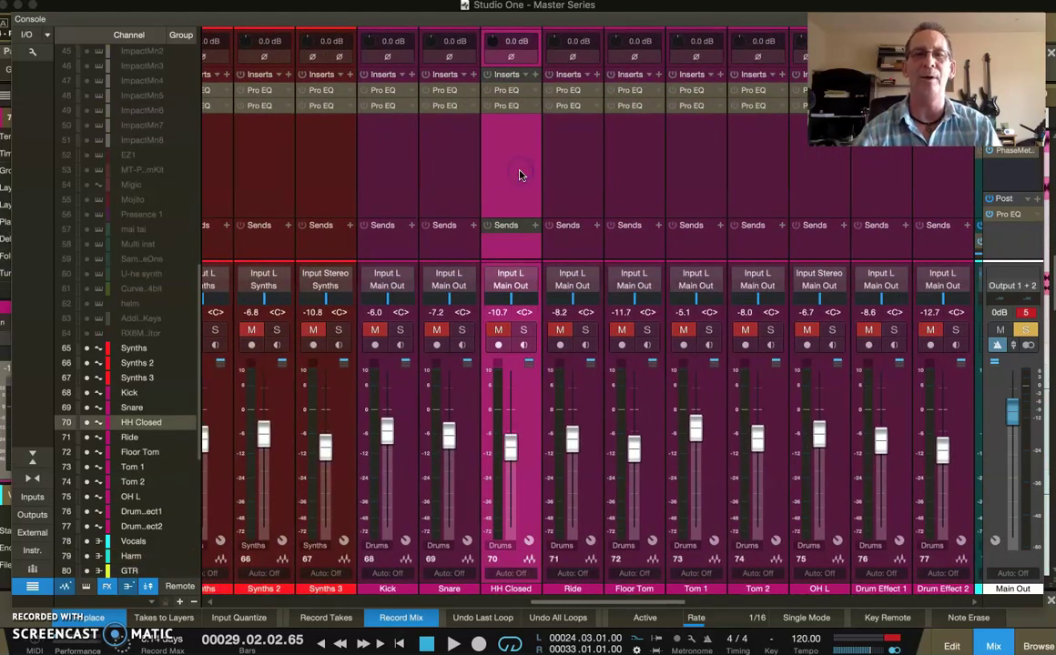
- View the available options for each of the two Pro EQ inserts on HH Closed, leaving both inserts as they are
right_click(535, 103)
right_click(536, 91)
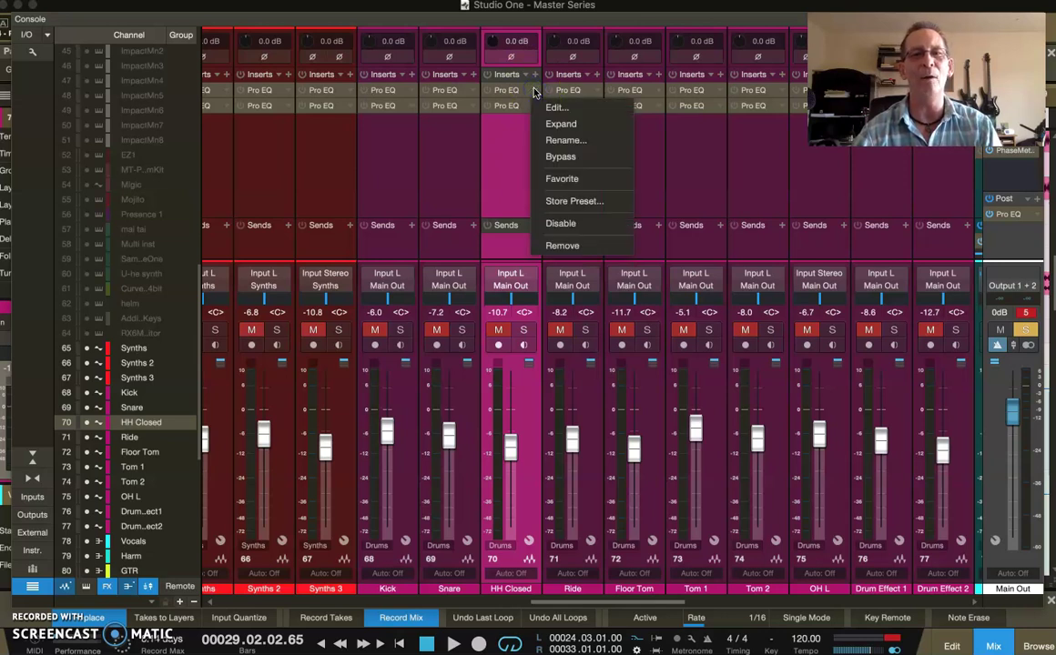
left_click(512, 104)
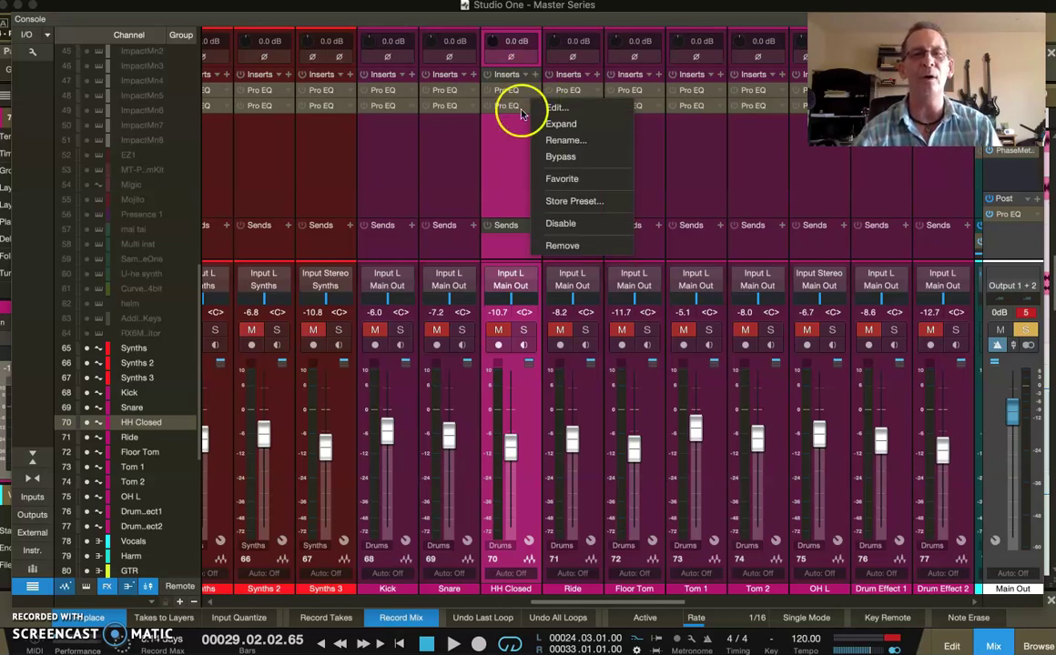
right_click(536, 107)
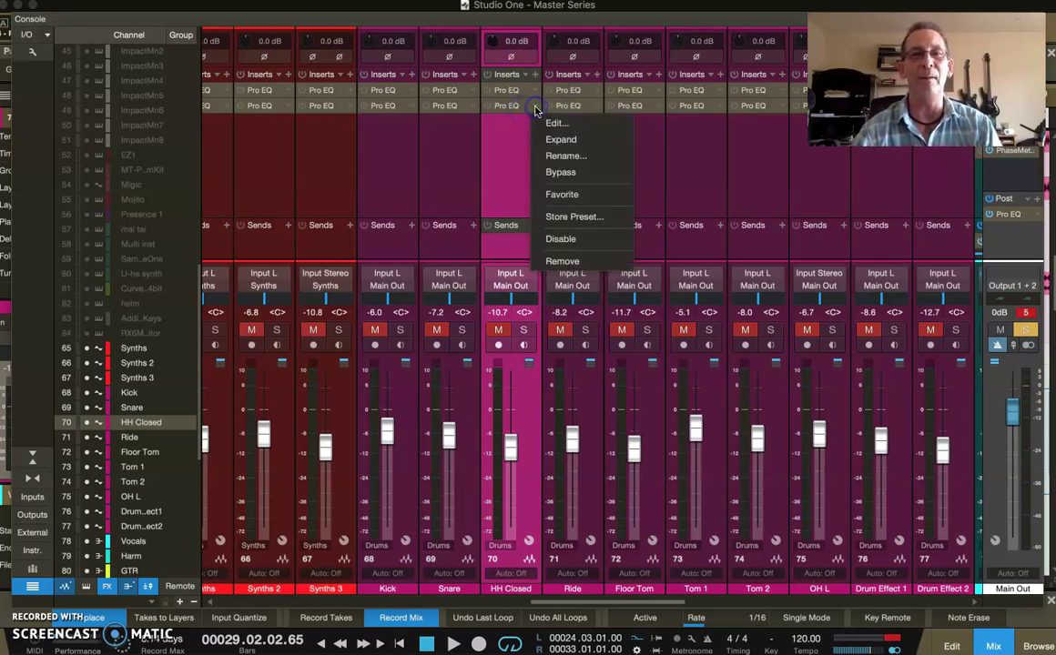
left_click(502, 141)
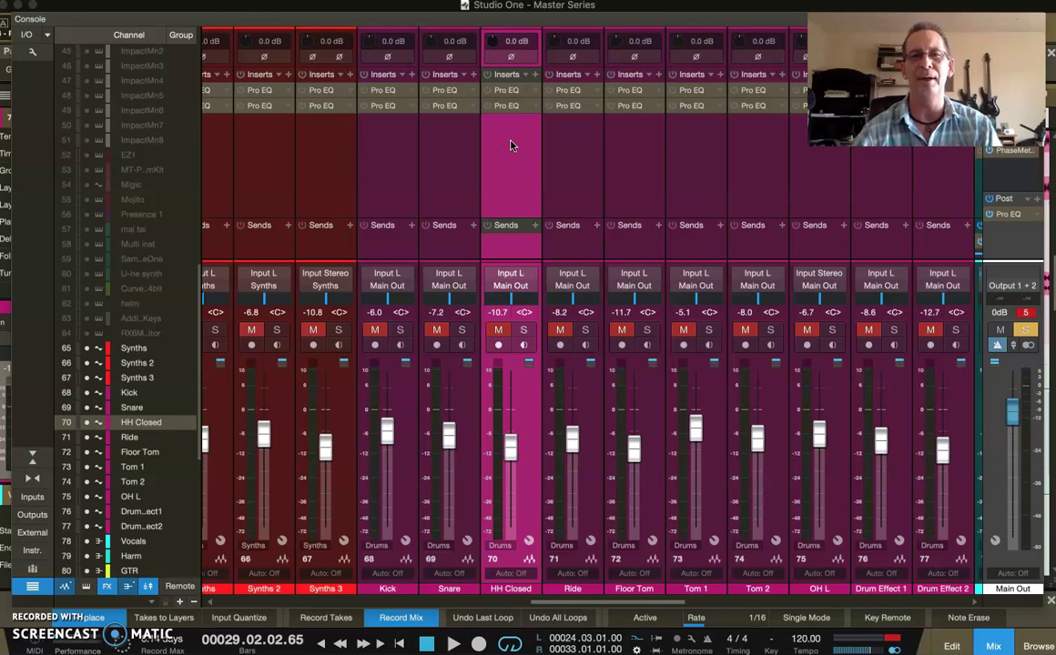
- Go back to the group buses and select the Harm bus to review its insert chain
scroll(511, 146, "right", 4)
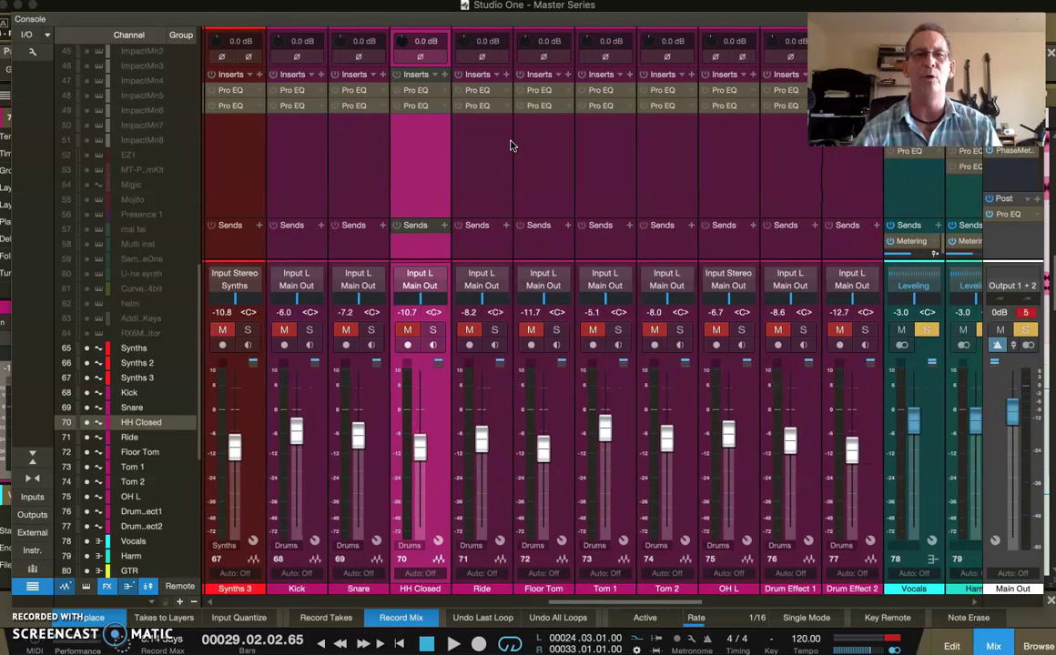
scroll(511, 146, "right", 8)
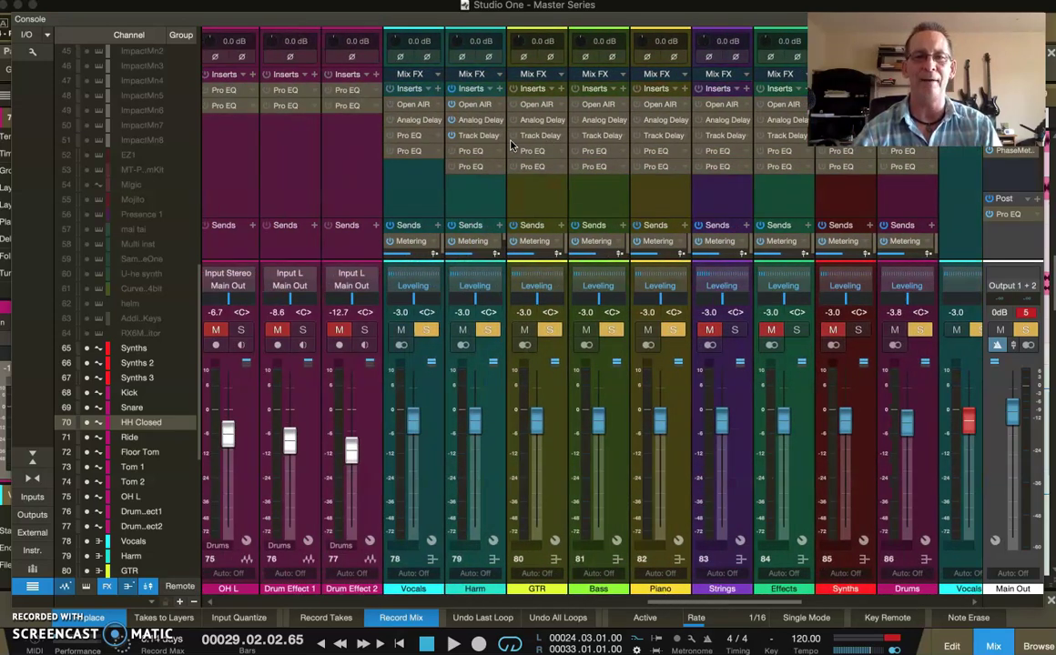
left_click(479, 195)
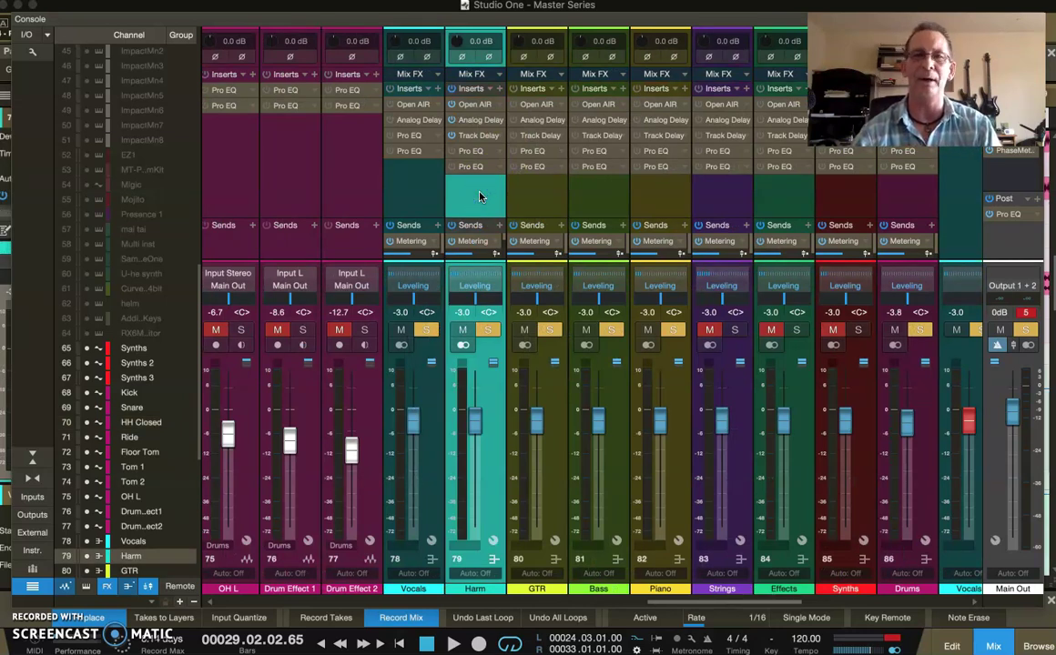
- Select the FX 1 channel beyond the group VCA faders and examine its inserts and output routing
scroll(480, 196, "right", 5)
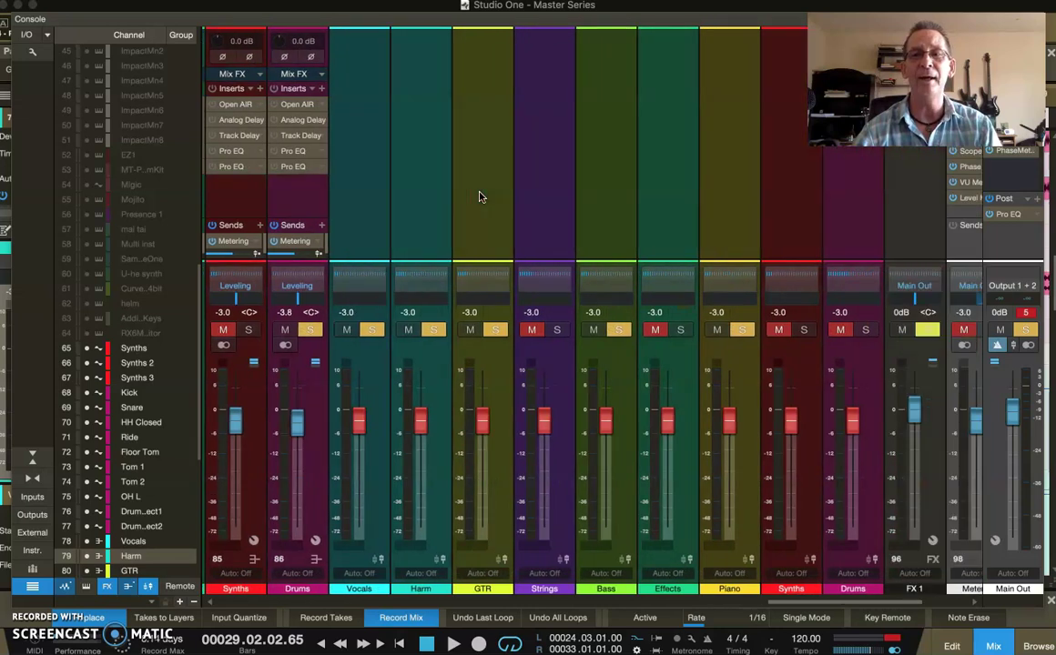
left_click(705, 202)
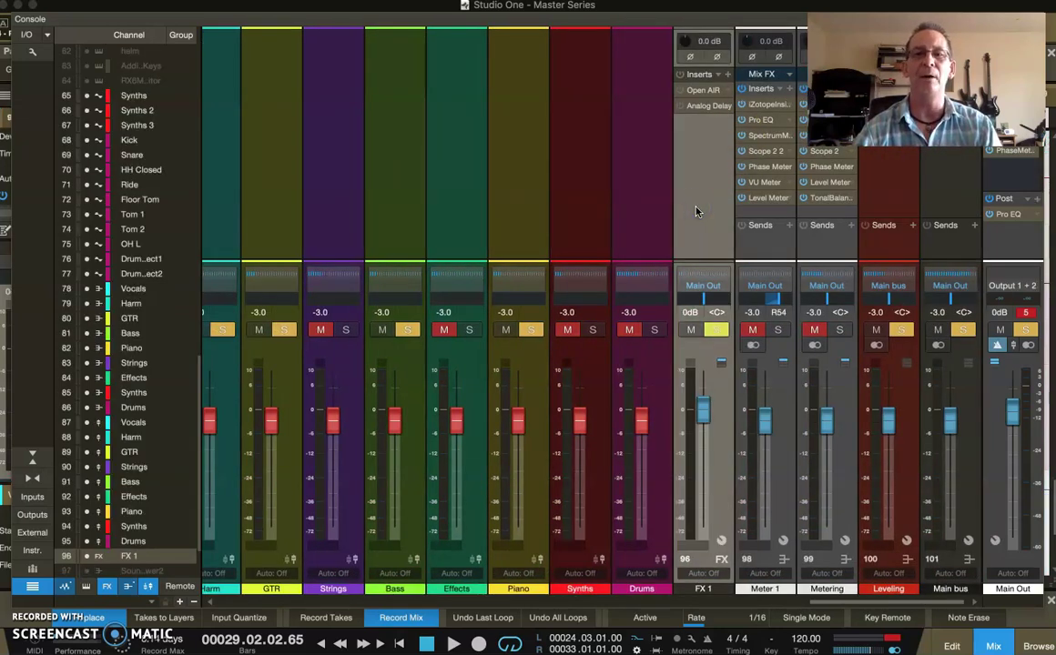
left_click(725, 448)
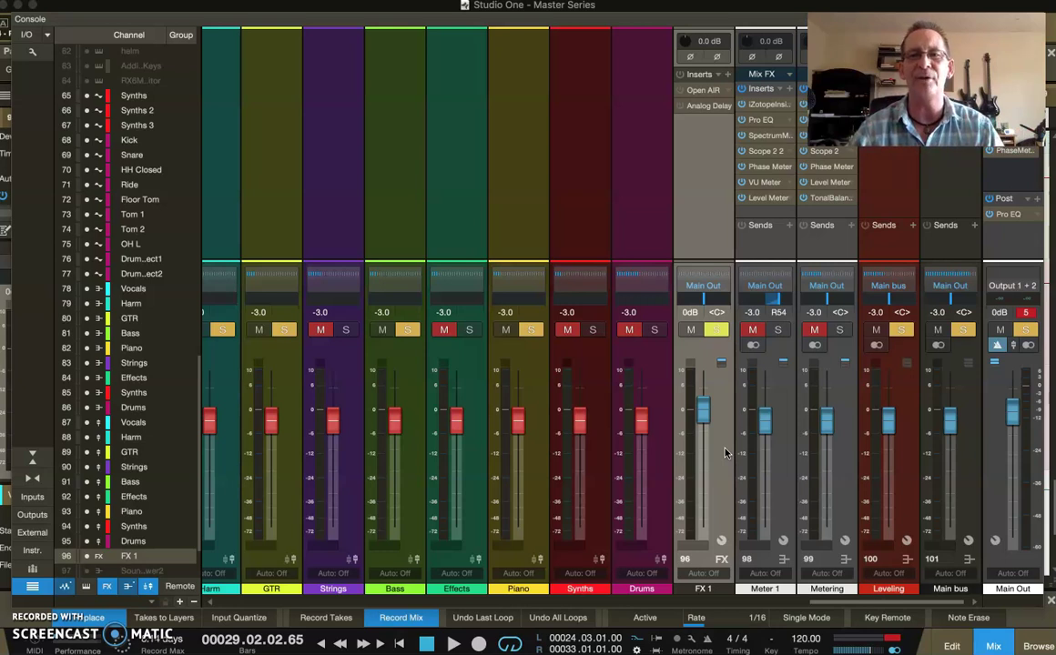
left_click(712, 216)
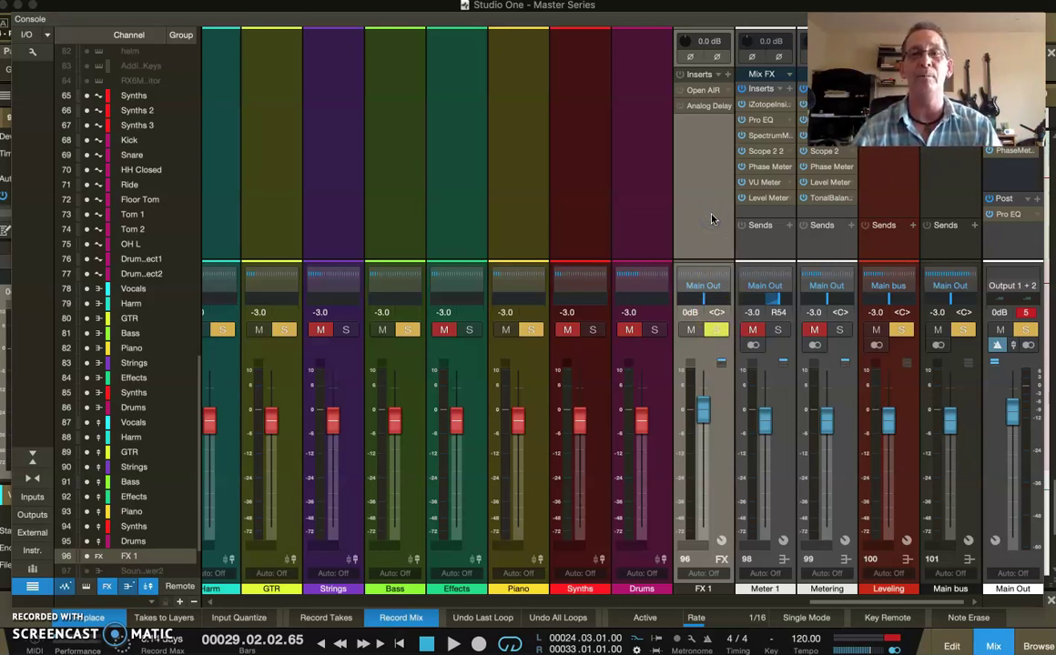
scroll(465, 221, "left", 2)
scroll(459, 226, "right", 5)
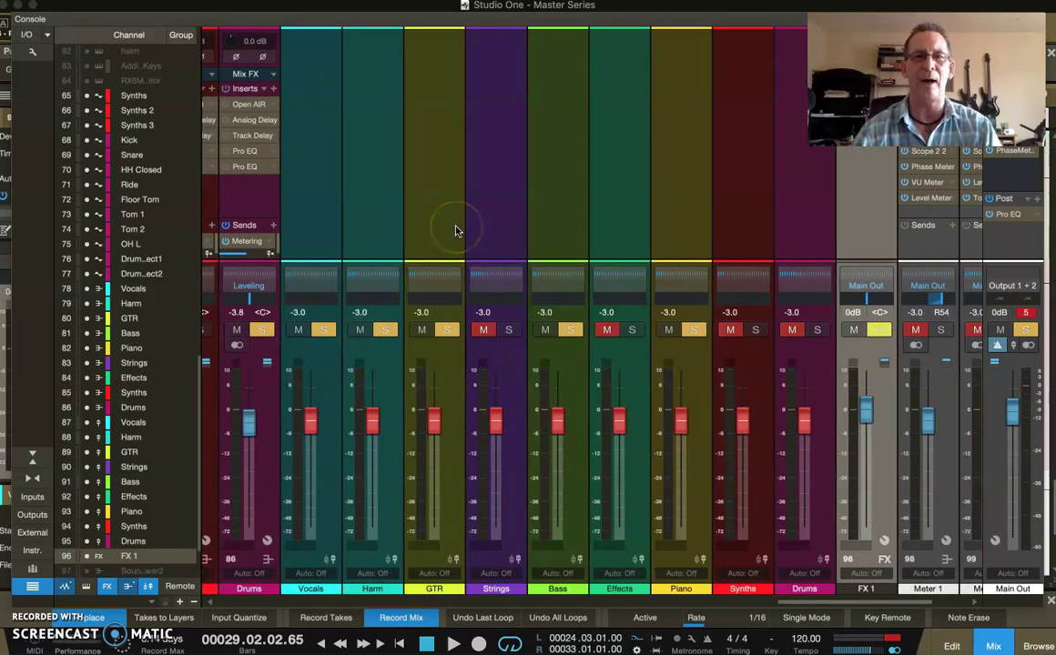
scroll(457, 229, "left", 4)
left_click(716, 255)
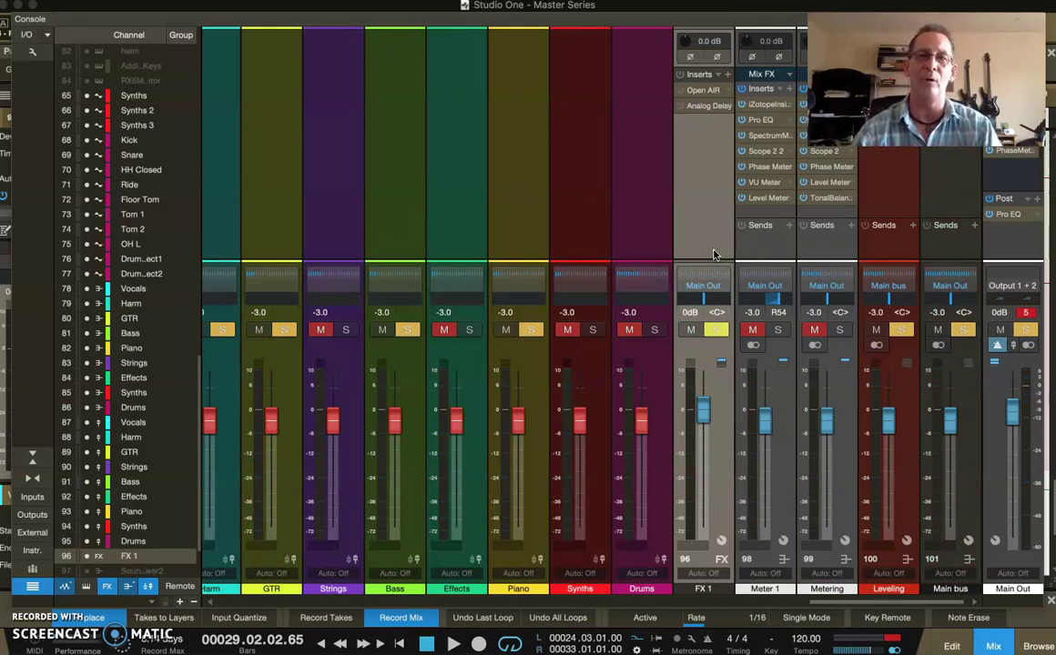
left_click(714, 225)
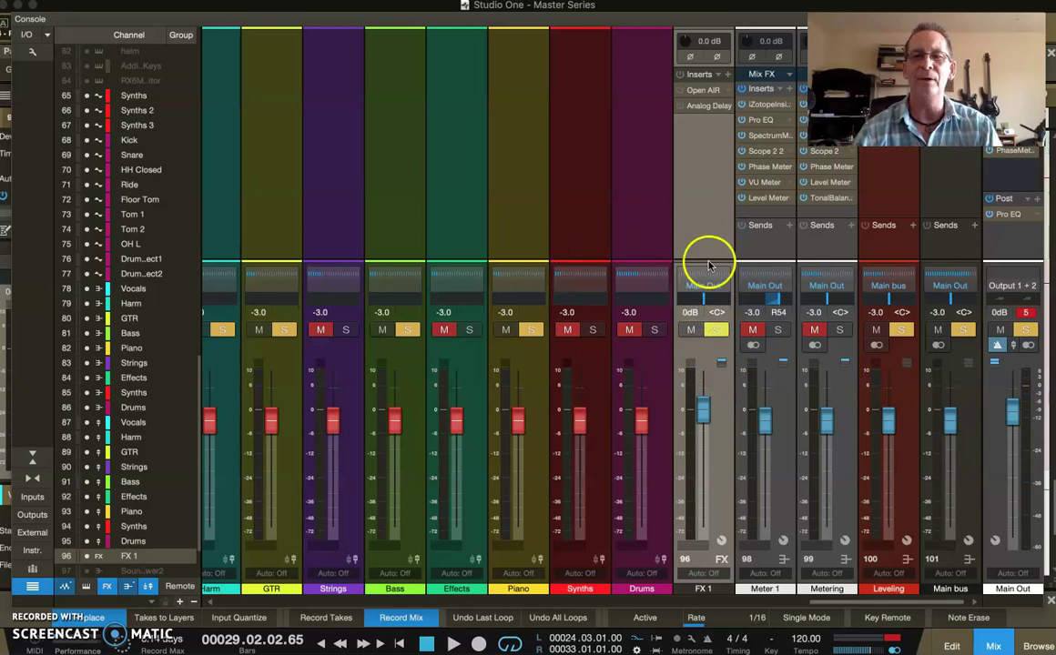
- Return to the group buses and check the Strings bus's send level to Metering
scroll(637, 253, "left", 10)
left_click_drag(560, 248, 546, 258)
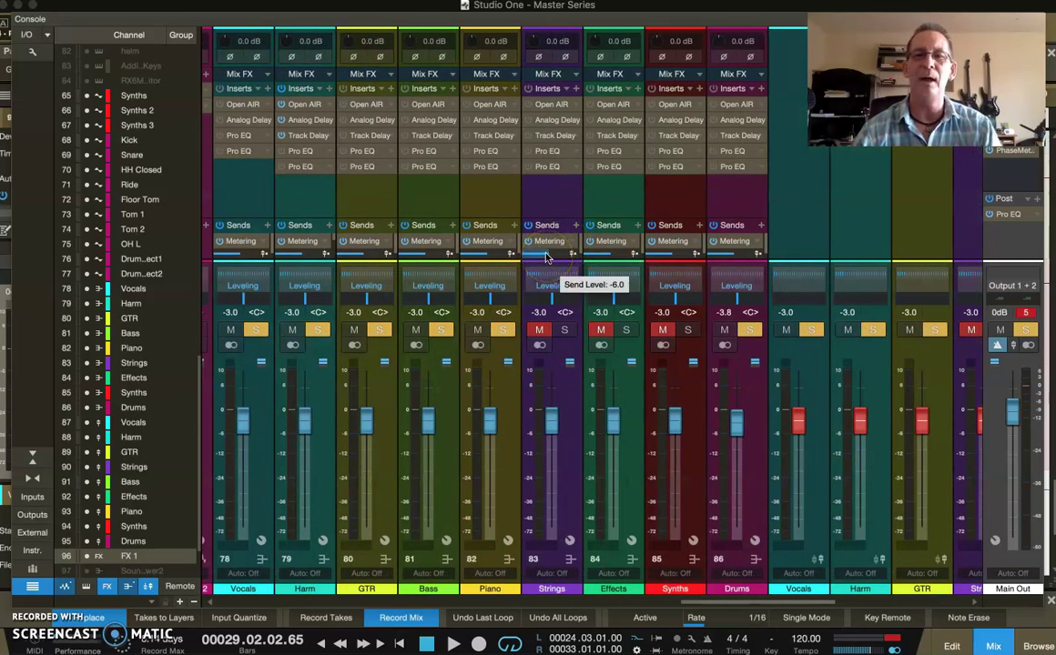